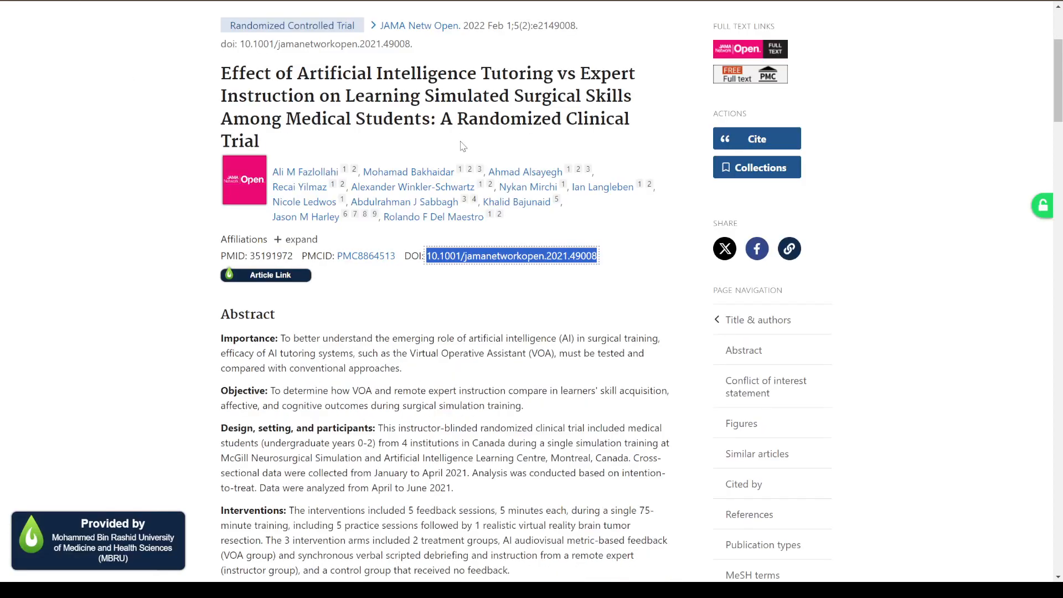
Copy the DOI 10.1001/jamanetworkopen.2021.49008 from the PubMed article record.
click(597, 321)
drag(604, 261, 425, 258)
key(ctrl+c)
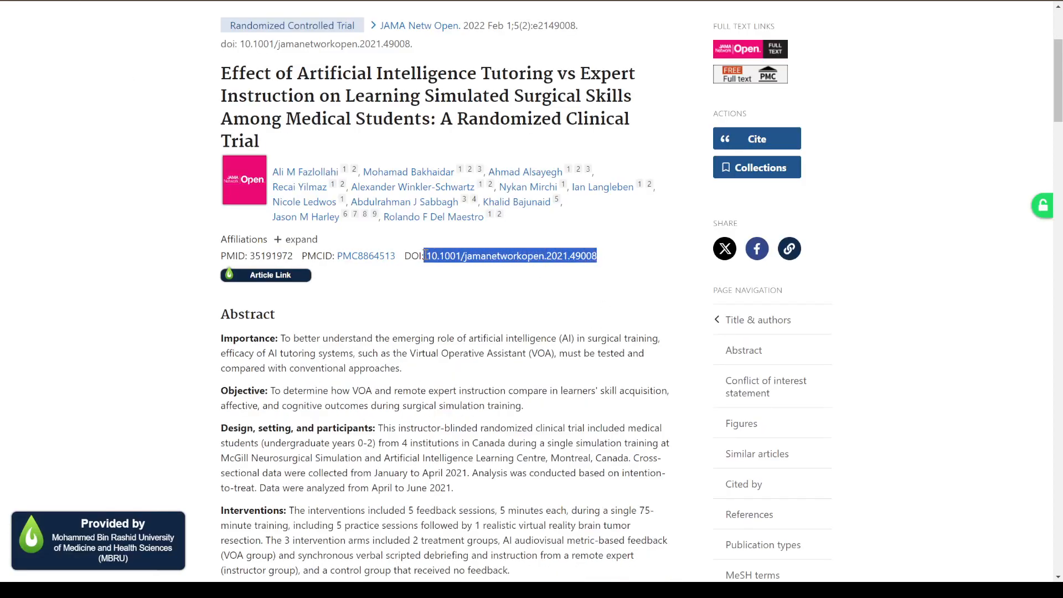
click(502, 262)
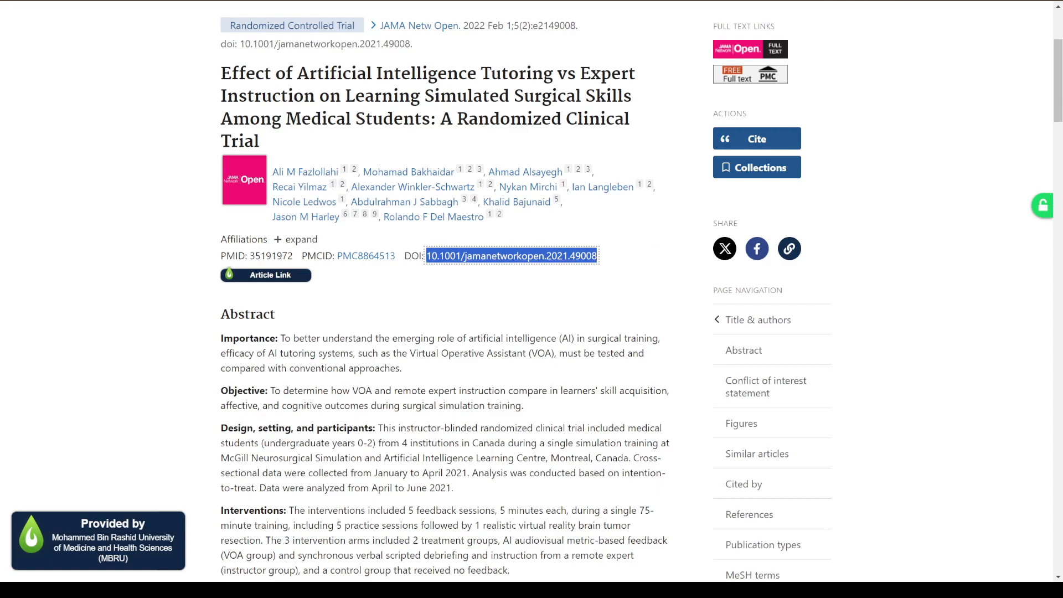
Switch to ZoteroBib and cite the article with the DOI 10.1001/jamanetworkopen.2021.49008.
key(ctrl+Tab)
click(429, 114)
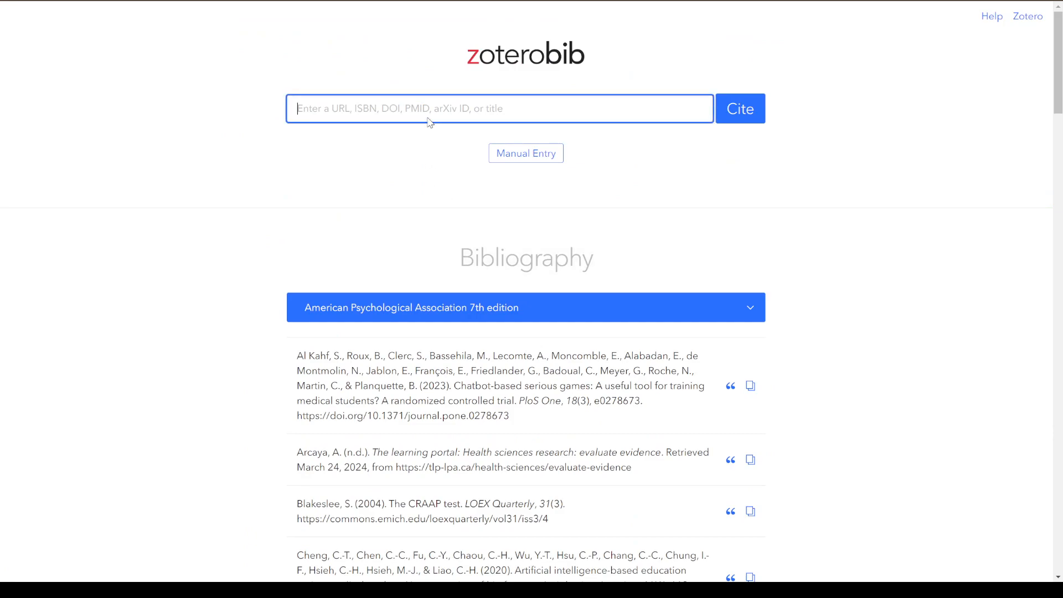
key(ctrl+v)
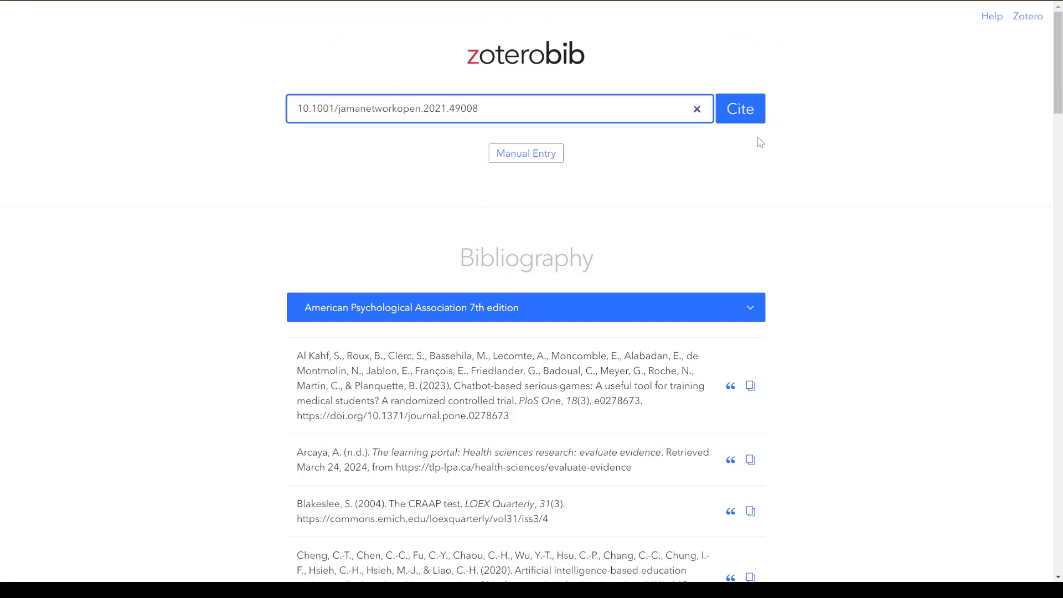
click(748, 123)
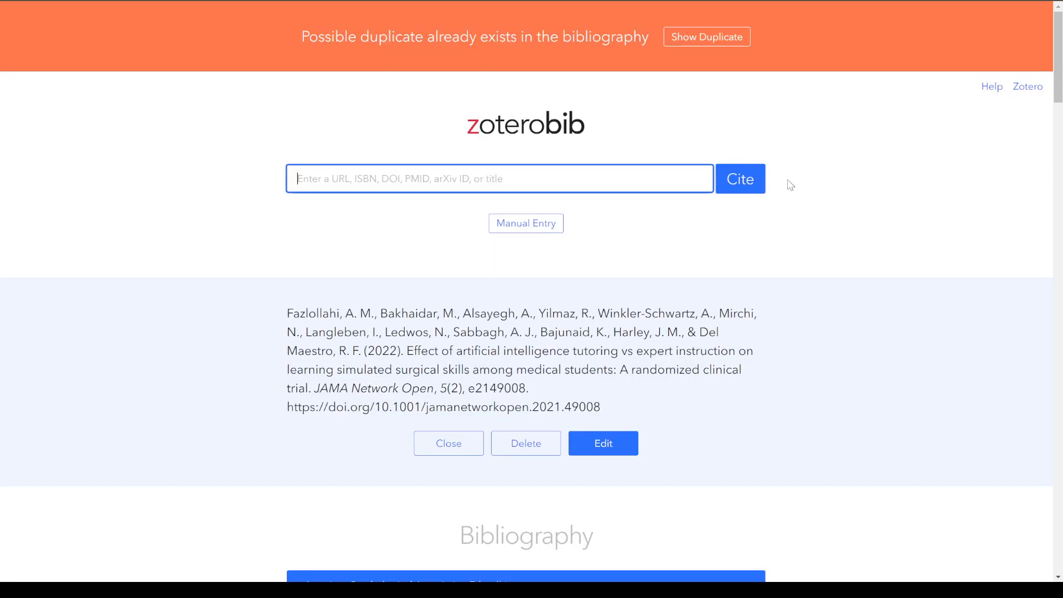
Delete the two duplicate entries of the 2022 "Effect of artificial intelligence tutoring vs expert instruction" article from the bibliography.
drag(267, 24, 647, 39)
click(643, 78)
click(679, 37)
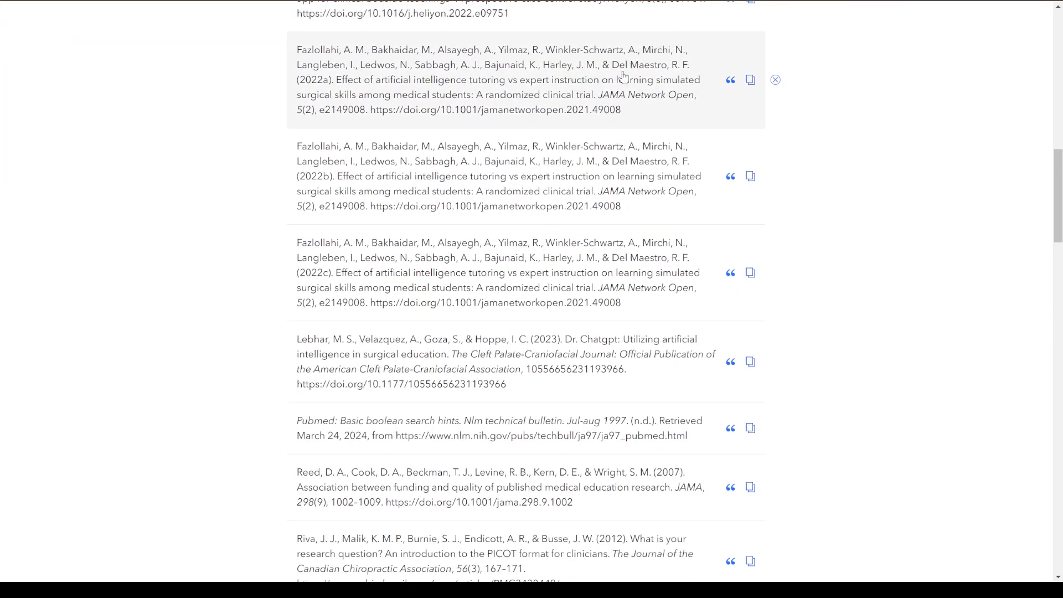
click(775, 176)
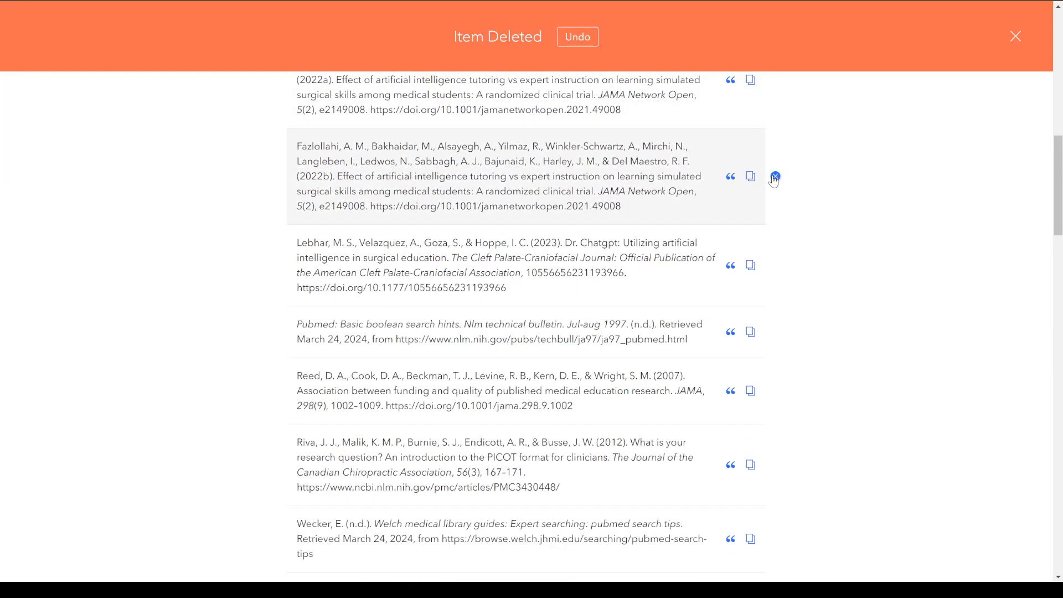
click(775, 176)
Choose American Psychological Association 7th edition as the bibliography's citation style.
scroll(797, 288, up, 9)
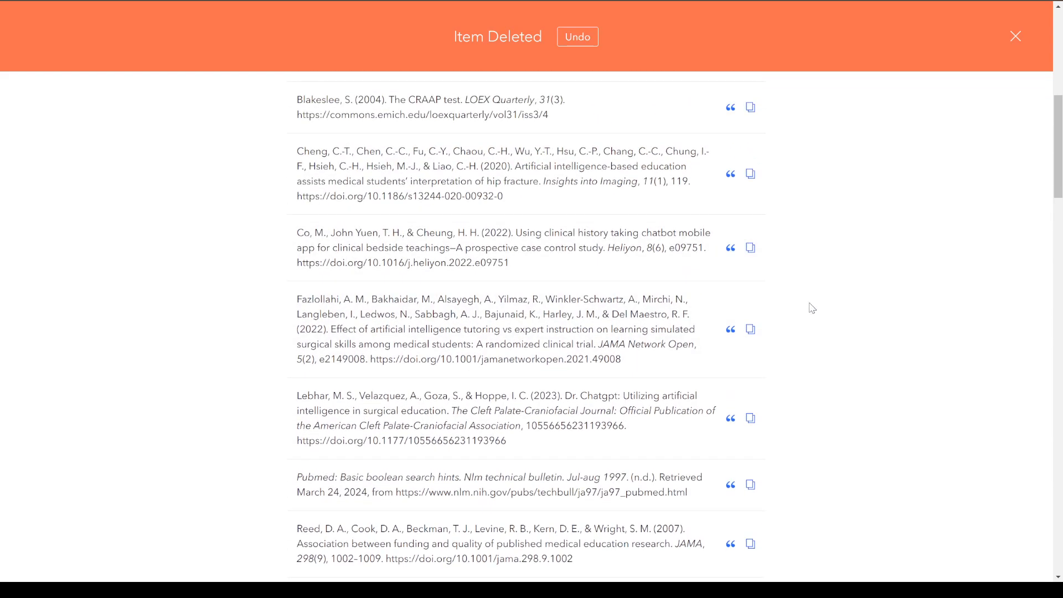
scroll(779, 292, up, 2)
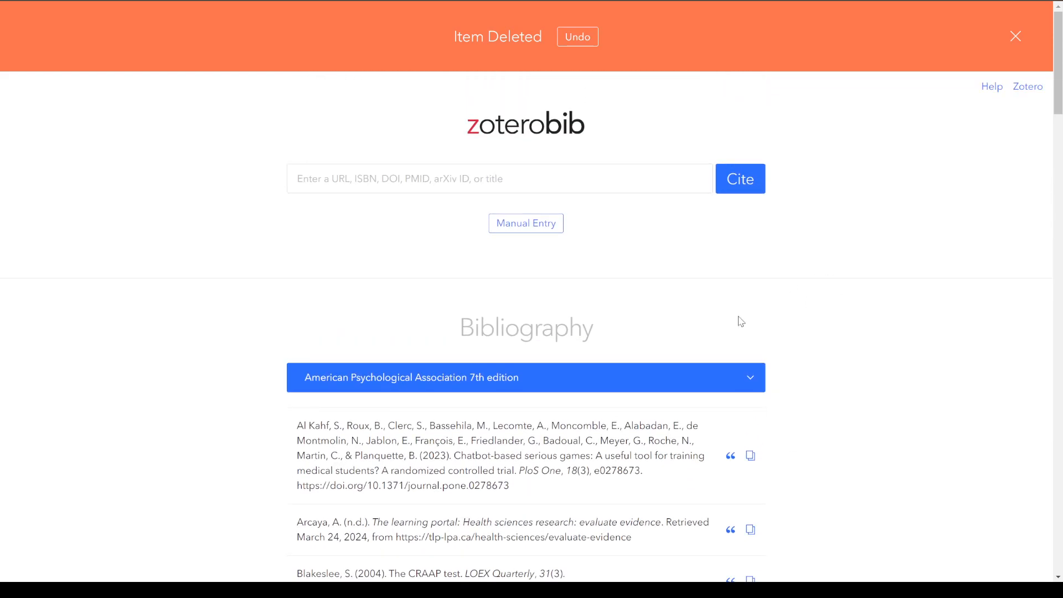
click(754, 386)
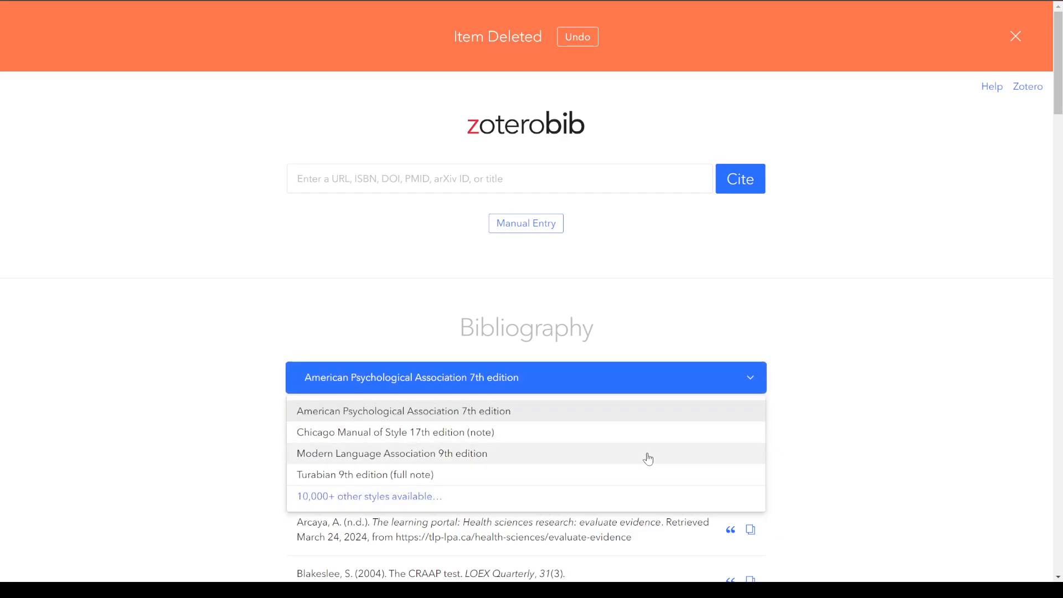
click(439, 414)
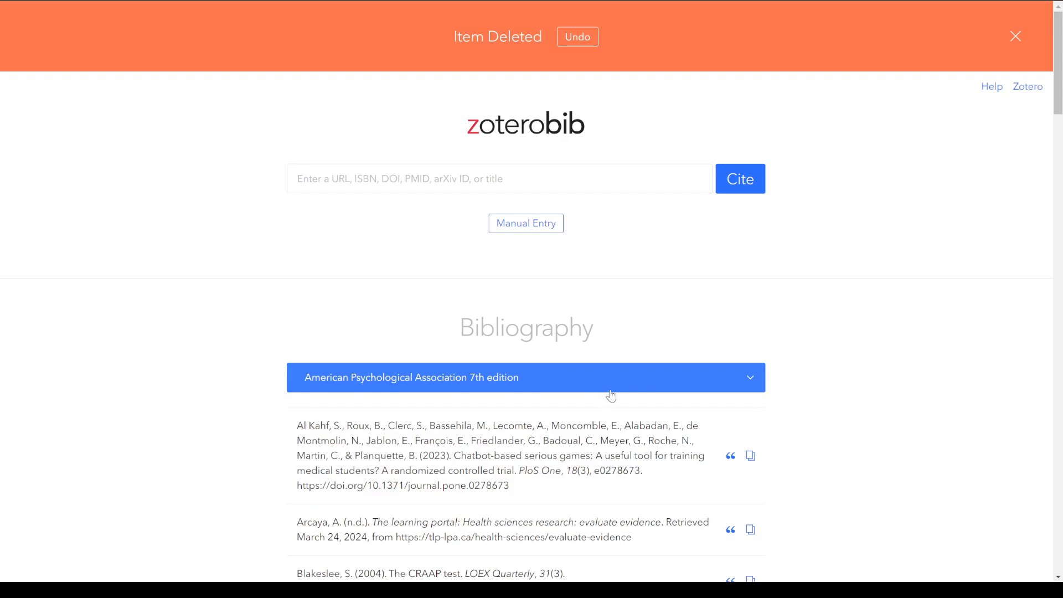
Copy the complete APA-formatted bibliography to the clipboard.
scroll(786, 283, down, 4)
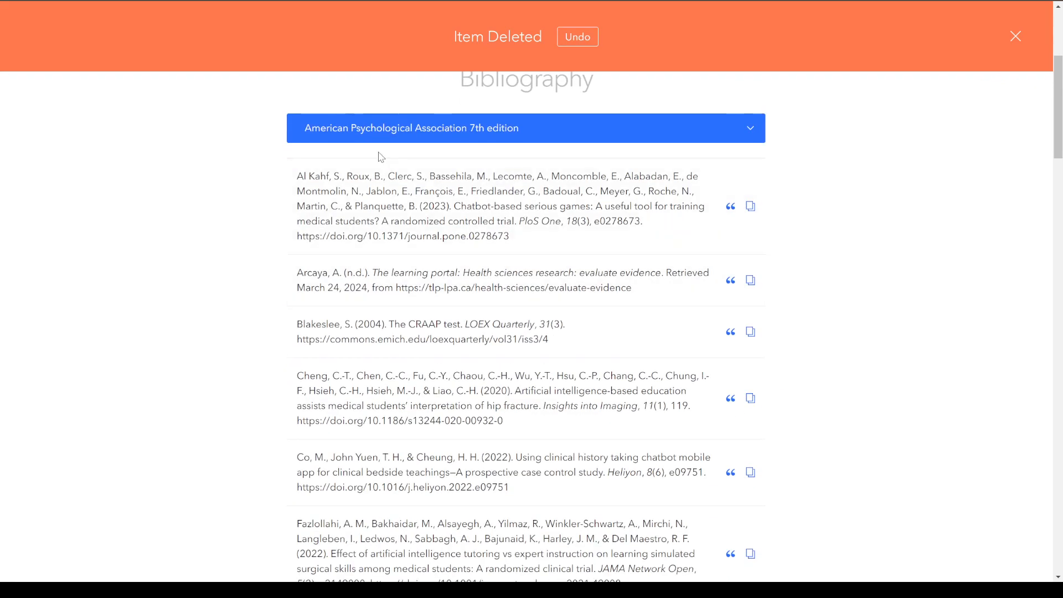
scroll(393, 201, down, 7)
scroll(392, 201, down, 3)
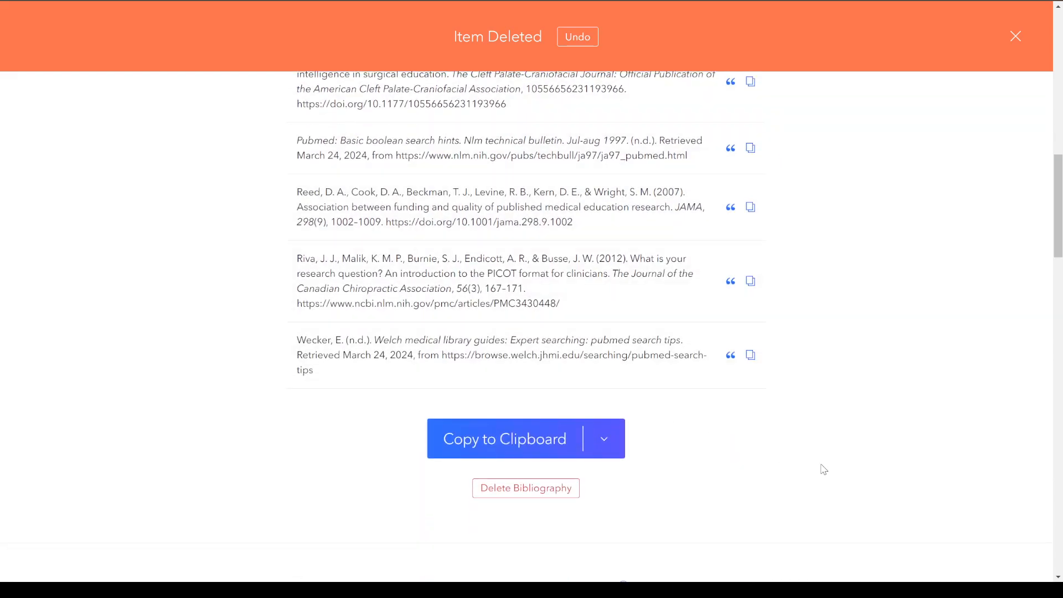
click(538, 447)
Copy the in-text citation of the 2023 "Chatbot-based serious games" article without a page number.
scroll(826, 480, up, 1)
scroll(826, 480, up, 3)
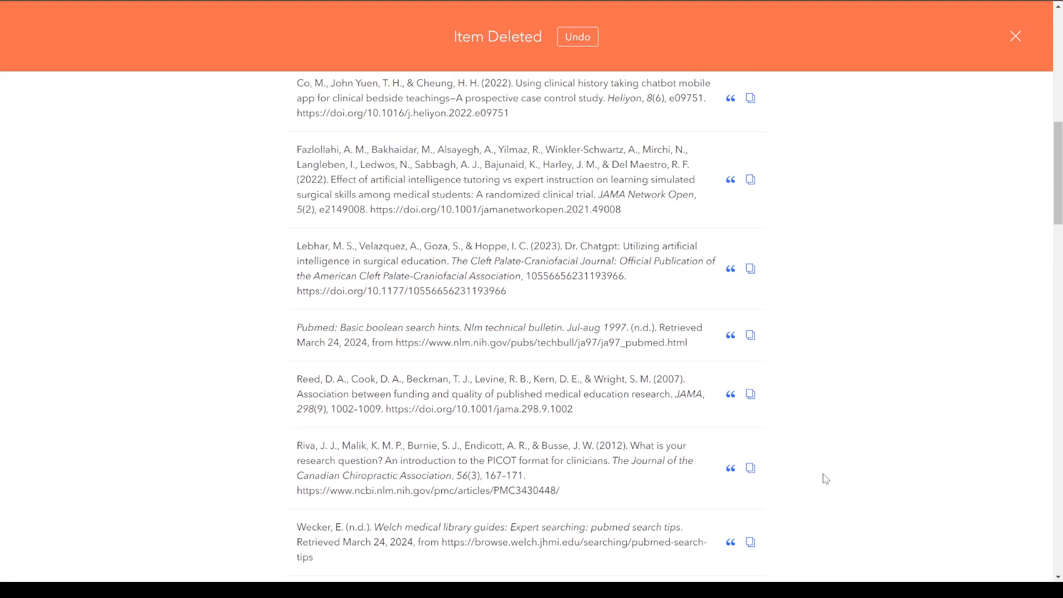
drag(1053, 192, 1053, 98)
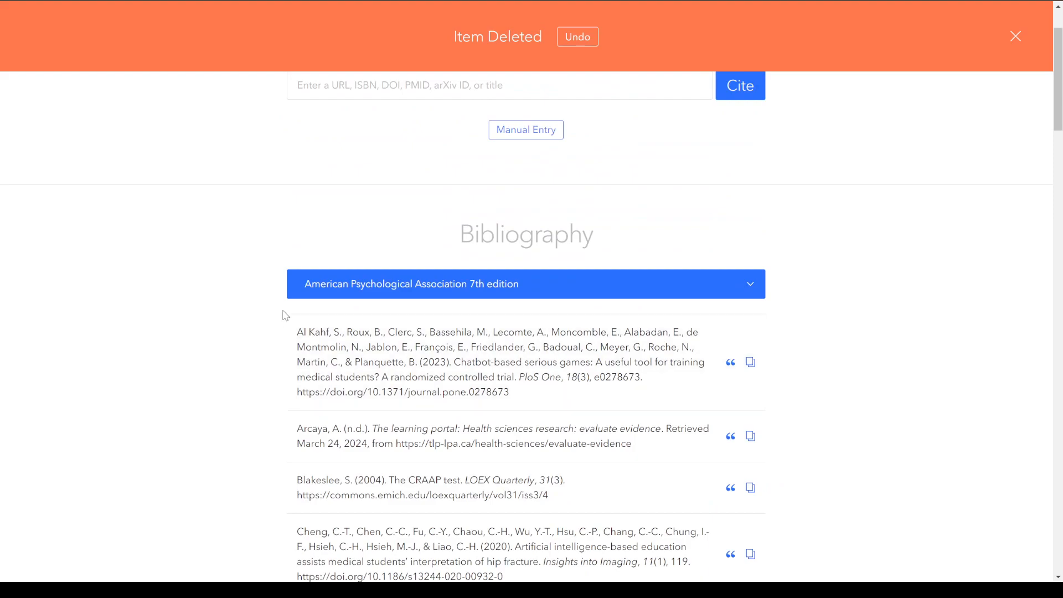
scroll(773, 351, down, 4)
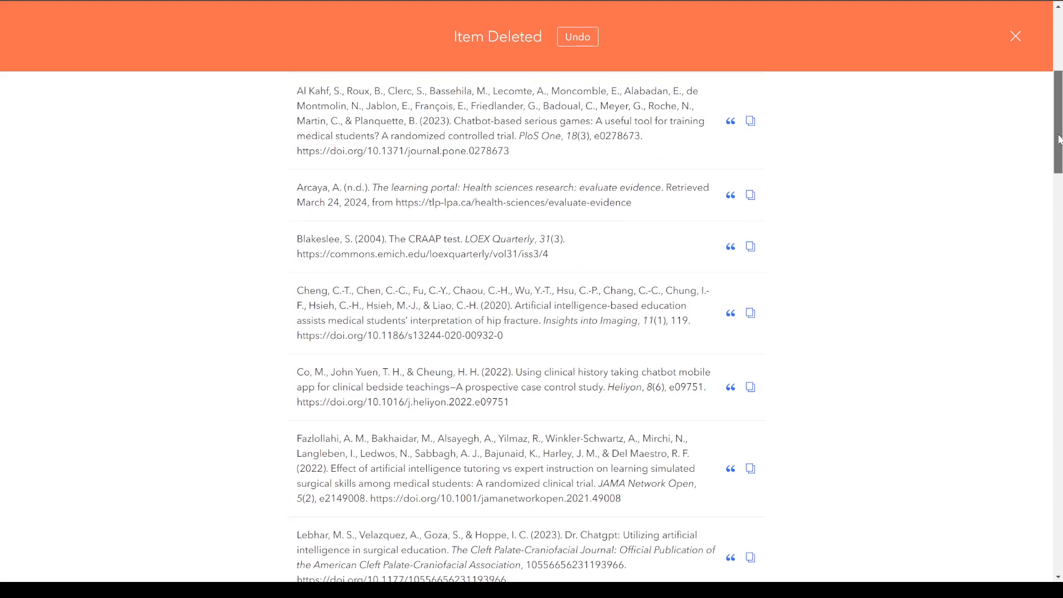
scroll(1058, 142, up, 5)
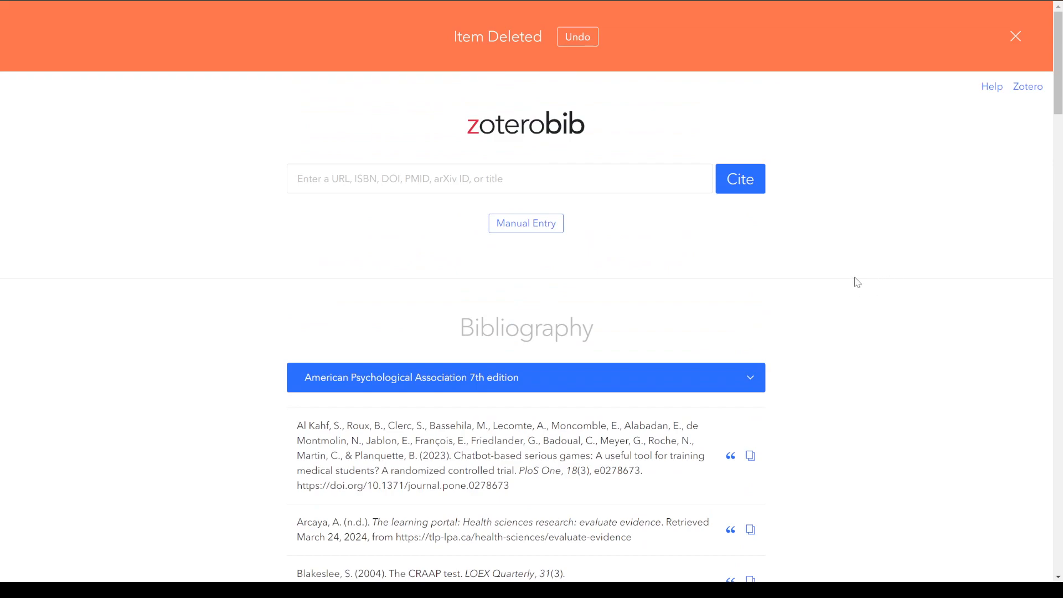
scroll(860, 282, down, 3)
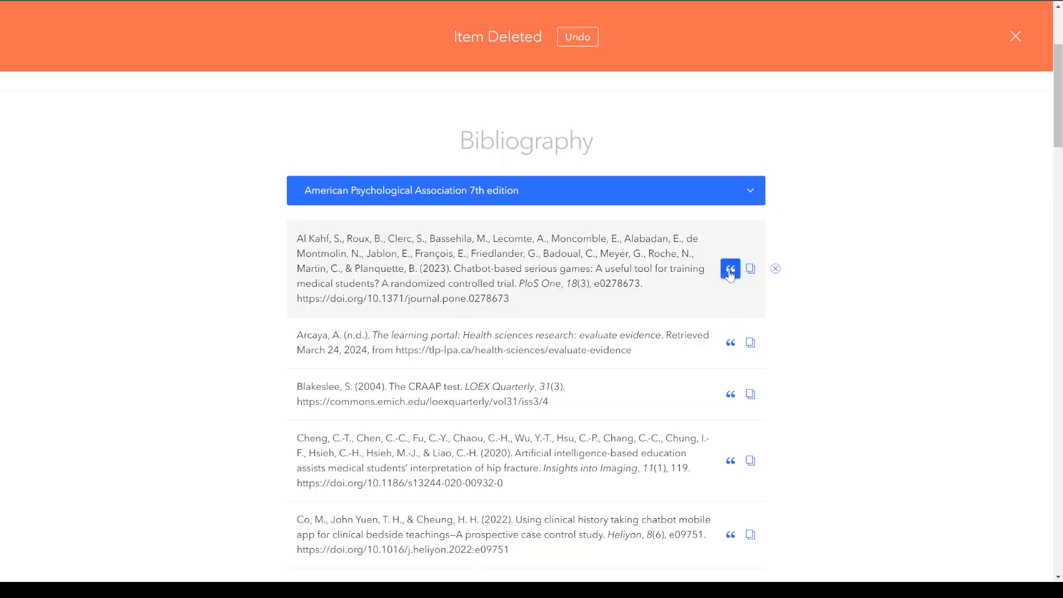
click(731, 270)
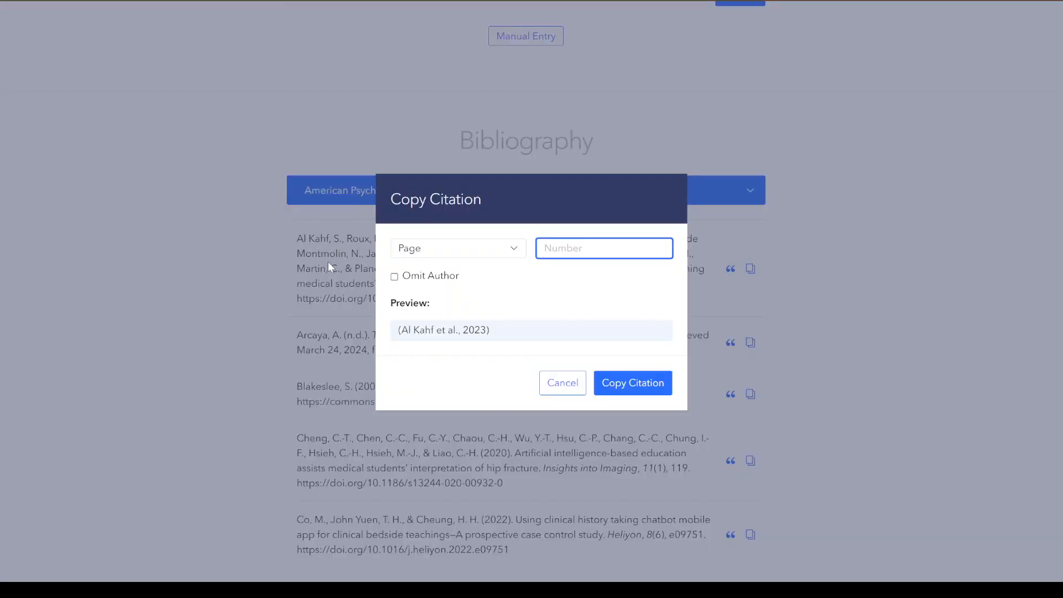
drag(498, 332, 367, 326)
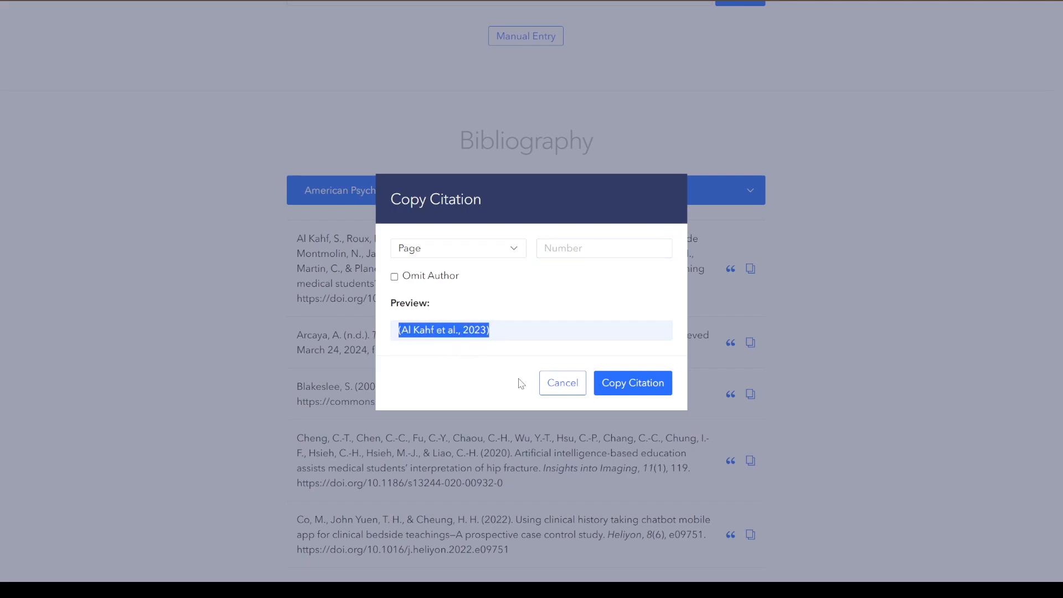
click(480, 382)
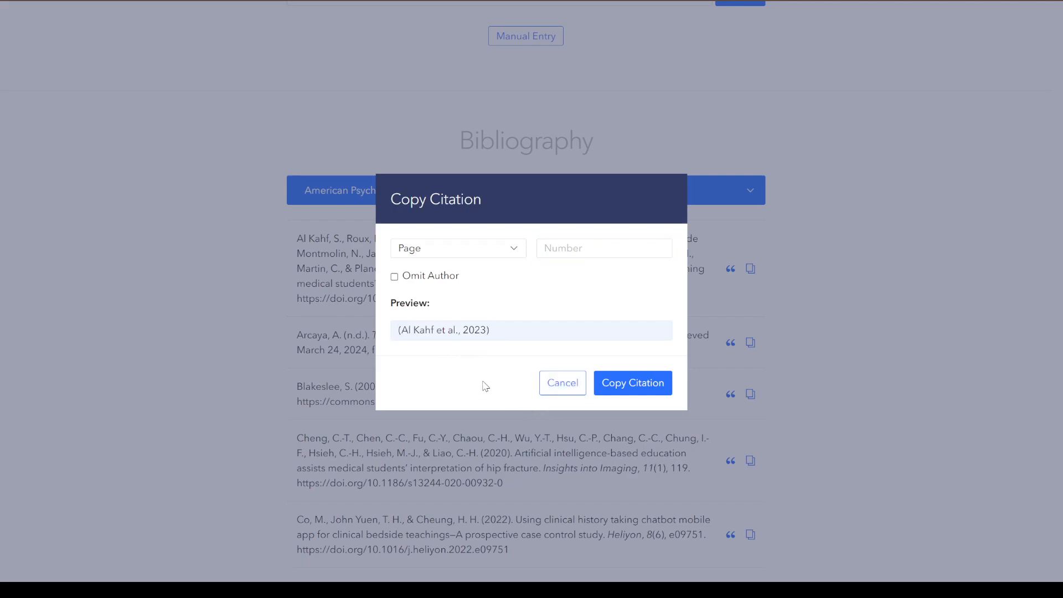
click(641, 394)
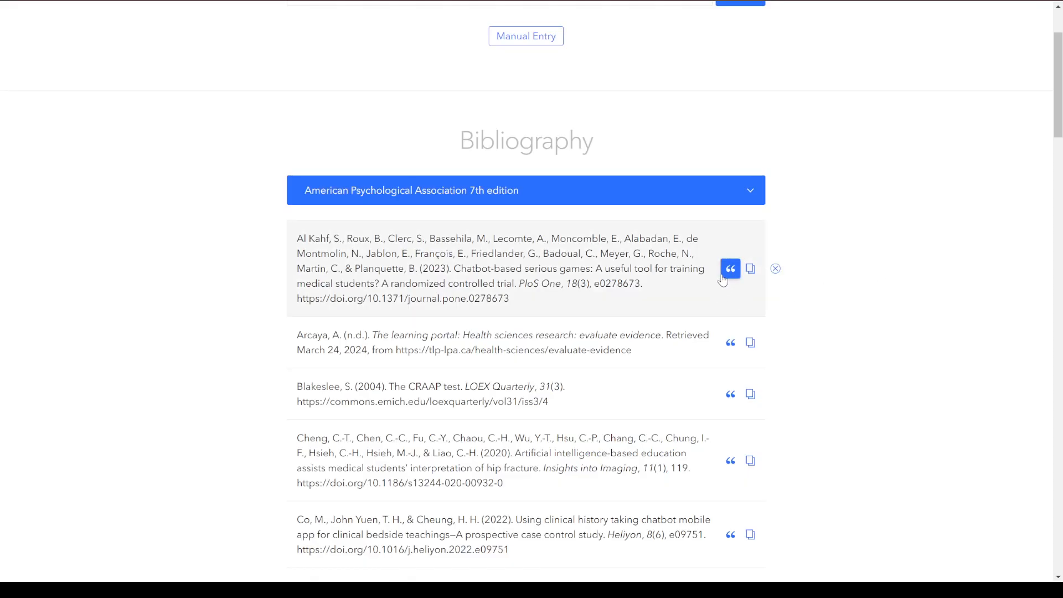
Reopen the citation dialog for the "Chatbot-based serious games" article, highlight its preview text and copy the citation again.
click(724, 271)
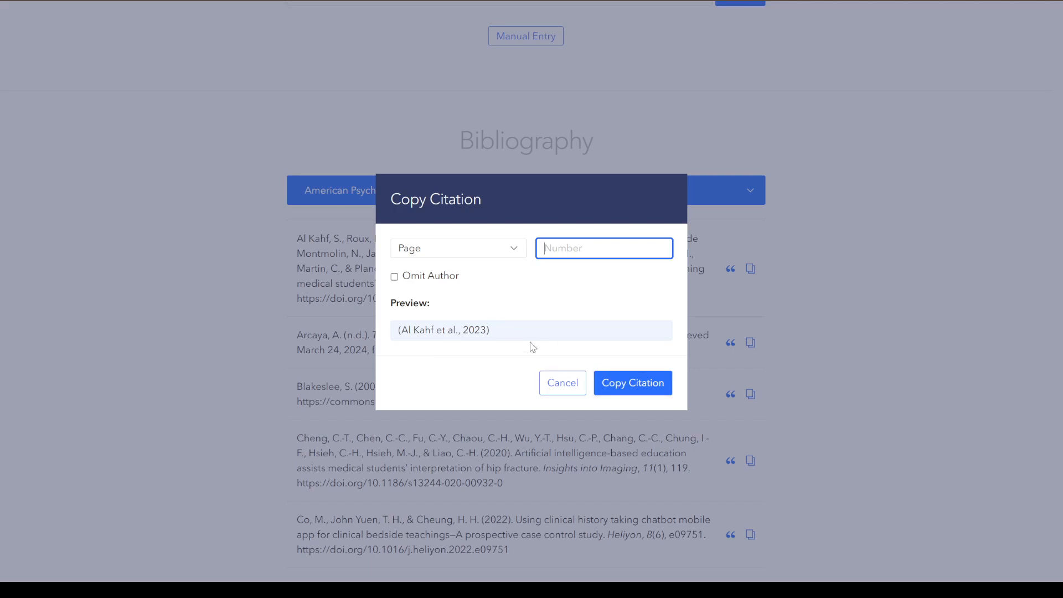
drag(517, 339, 382, 340)
click(401, 355)
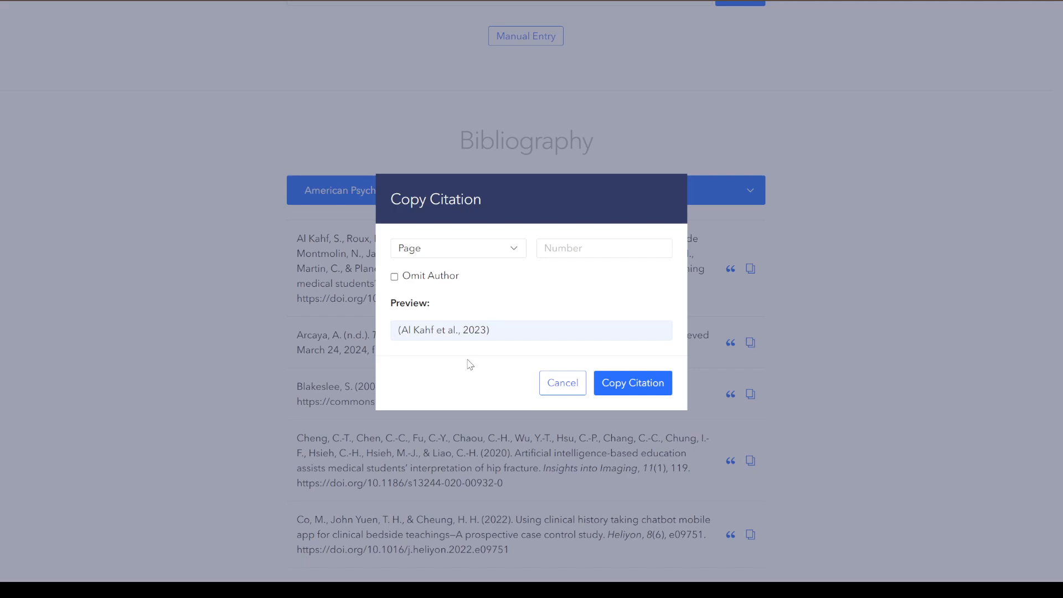
drag(401, 330, 387, 334)
click(401, 346)
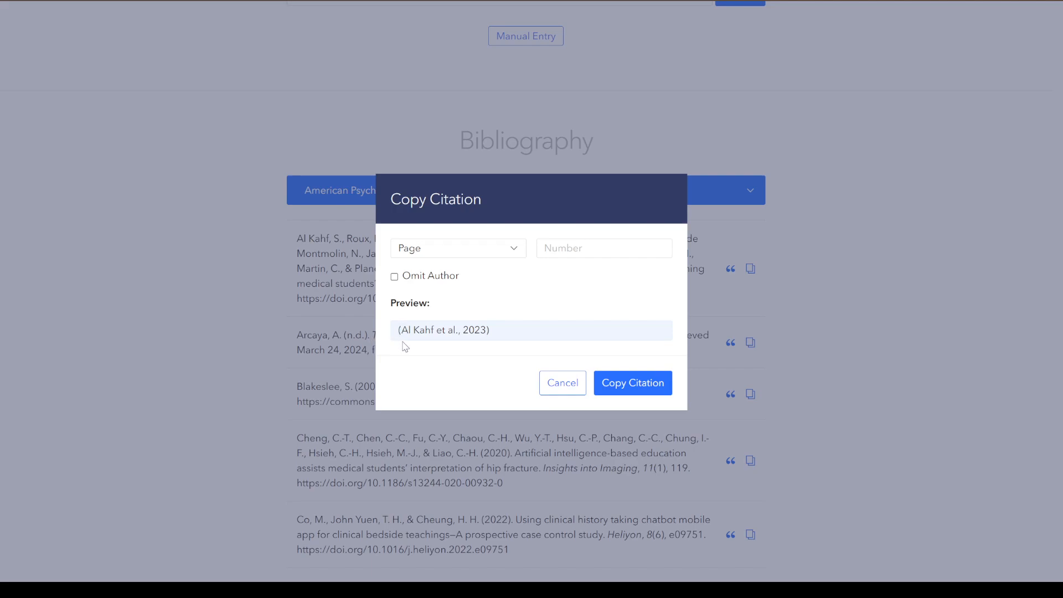
click(629, 388)
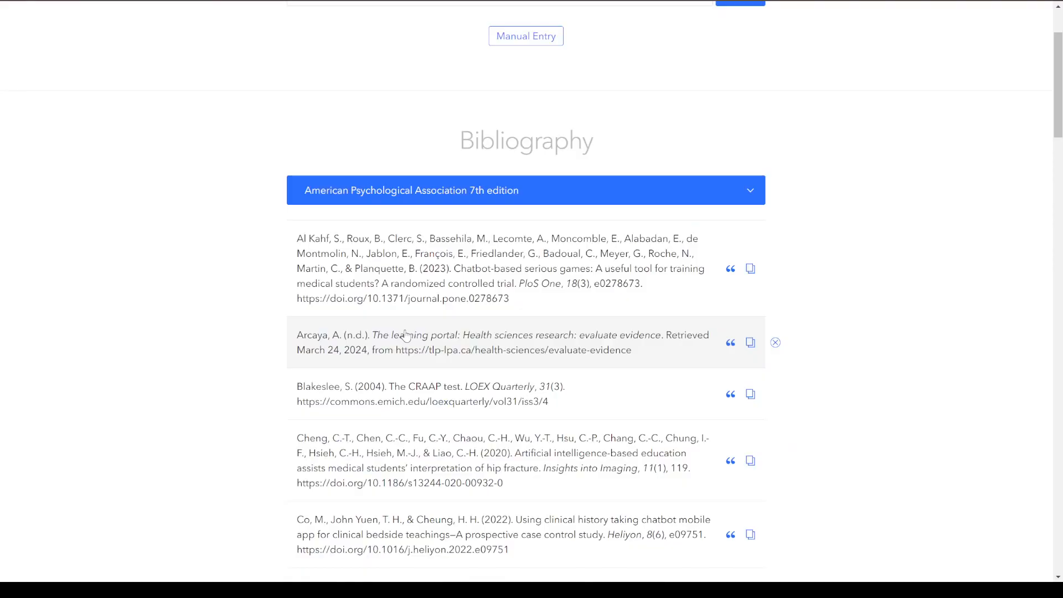
Examine the opening parenthesis and the comma in the citation preview of the "Chatbot-based serious games" article, leaving without copying.
click(730, 268)
drag(404, 331, 396, 331)
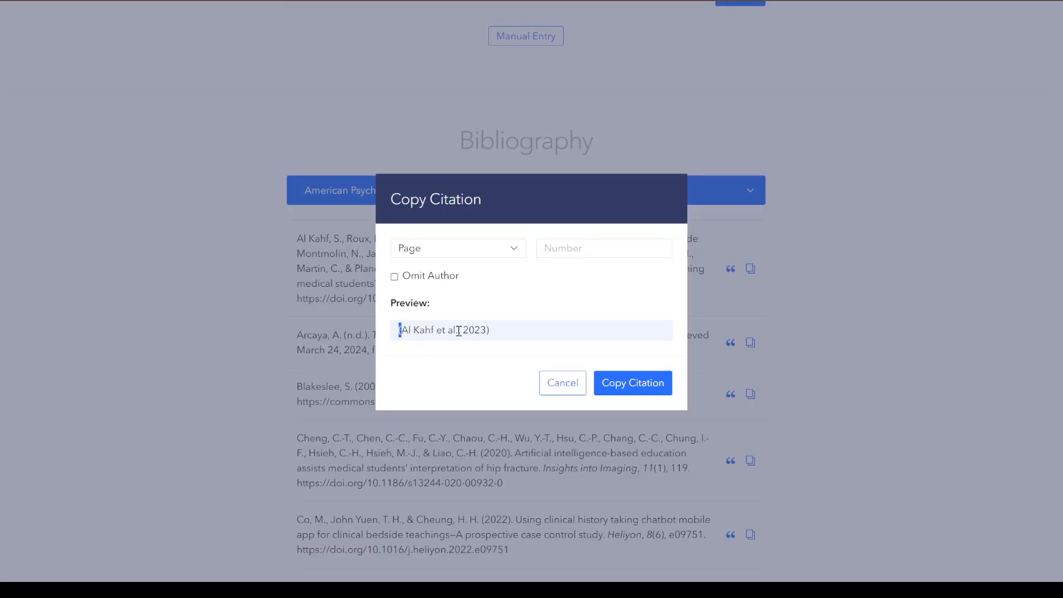
drag(465, 331, 460, 332)
click(803, 510)
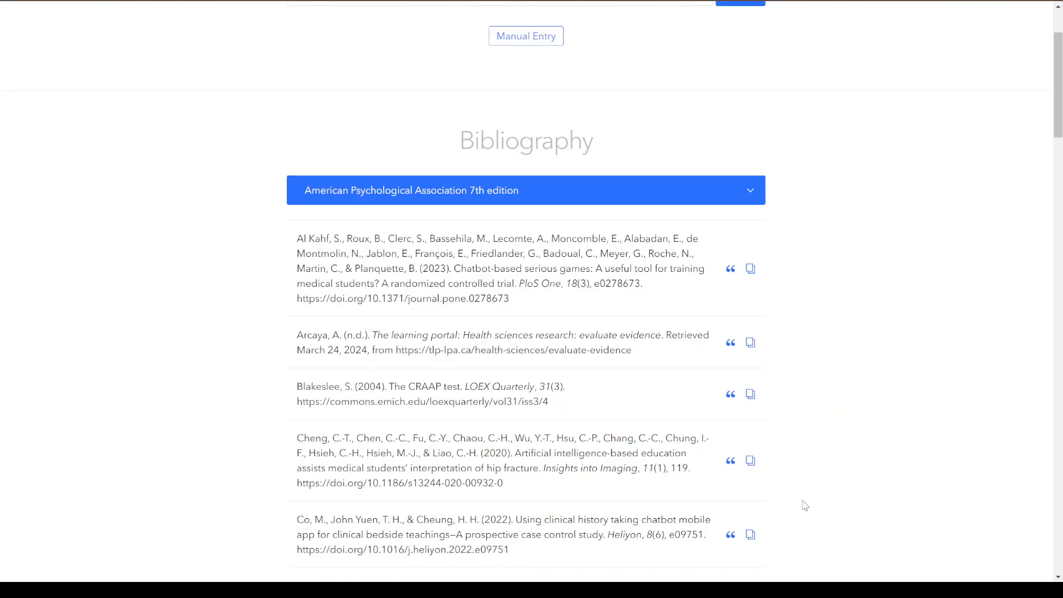
Copy the single bibliography entry of the "Chatbot-based serious games" article to the clipboard.
click(749, 269)
drag(586, 304, 284, 238)
click(202, 151)
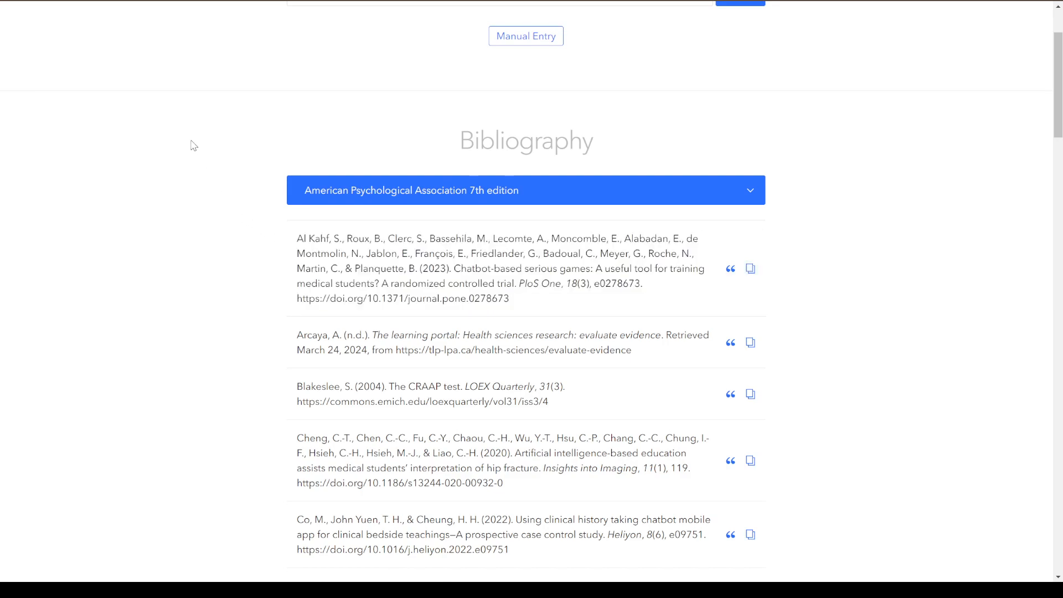
click(748, 278)
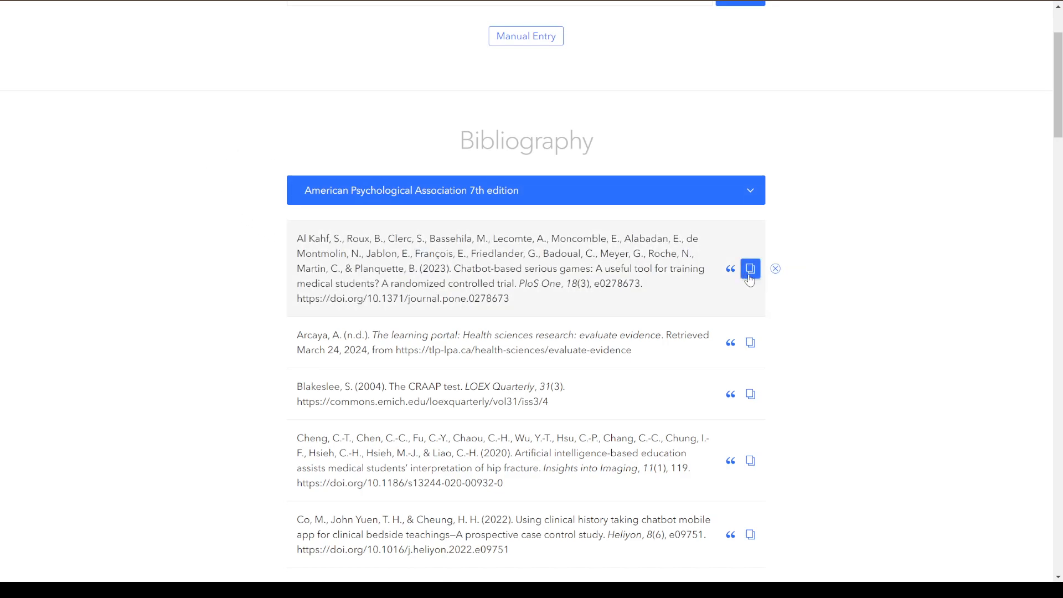
Copy the entire bibliography to the clipboard and briefly highlight its first two references.
scroll(800, 327, down, 15)
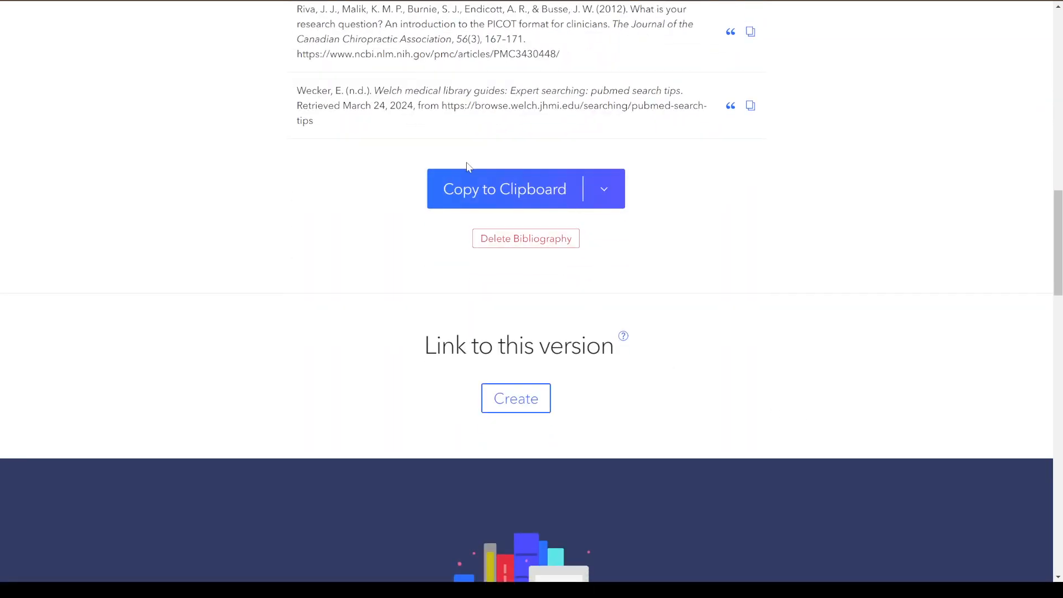
click(510, 189)
scroll(751, 296, up, 13)
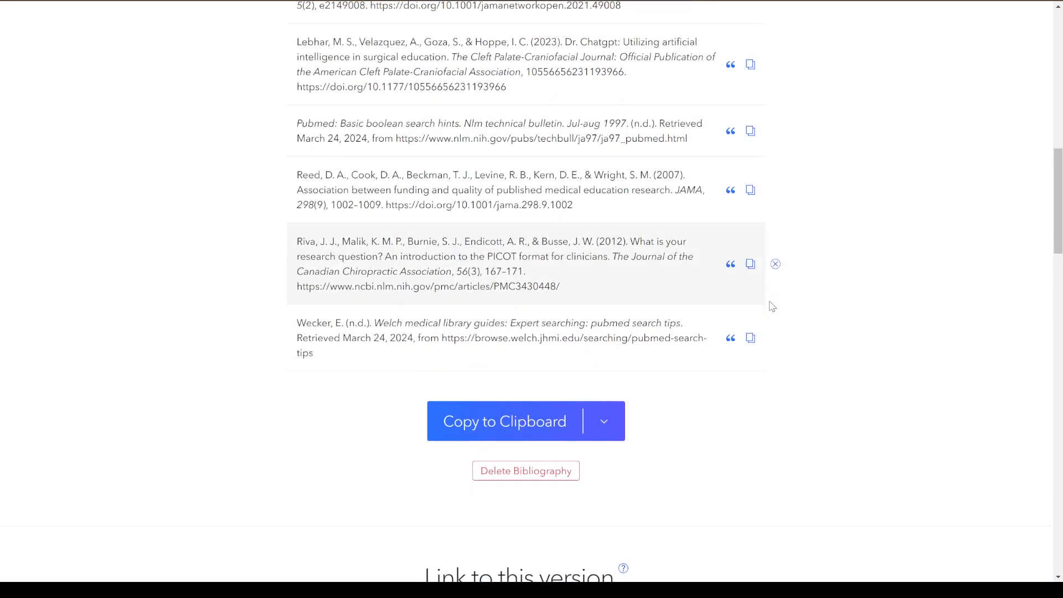
scroll(464, 317, up, 4)
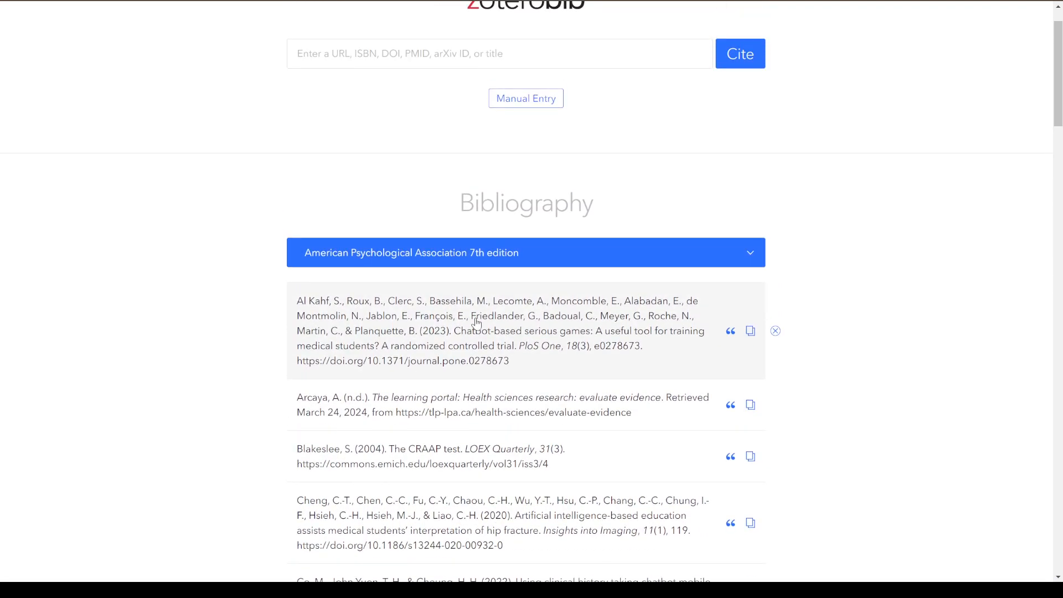
drag(234, 288, 794, 415)
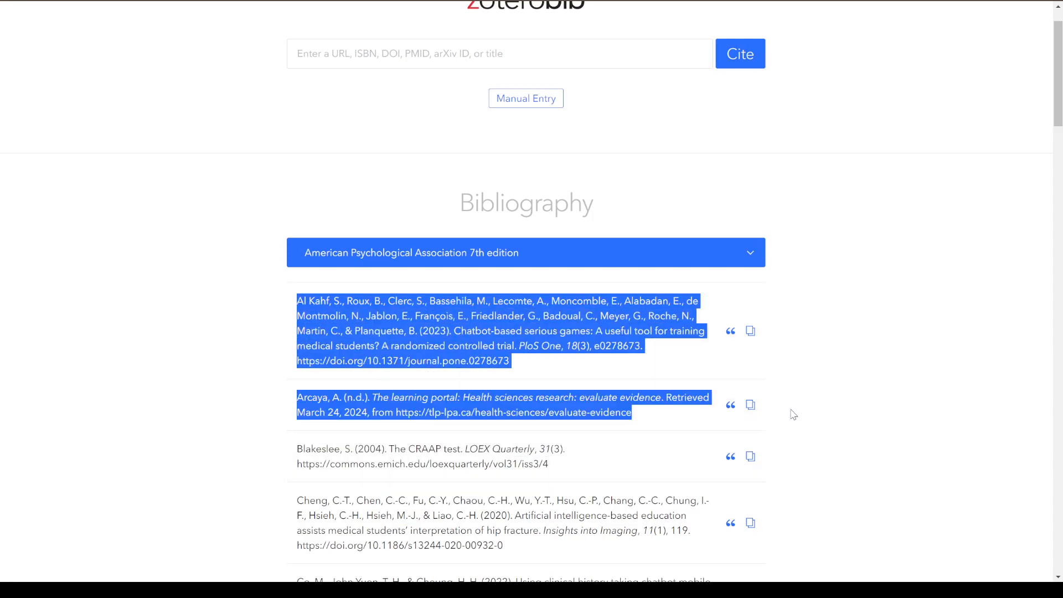
click(837, 420)
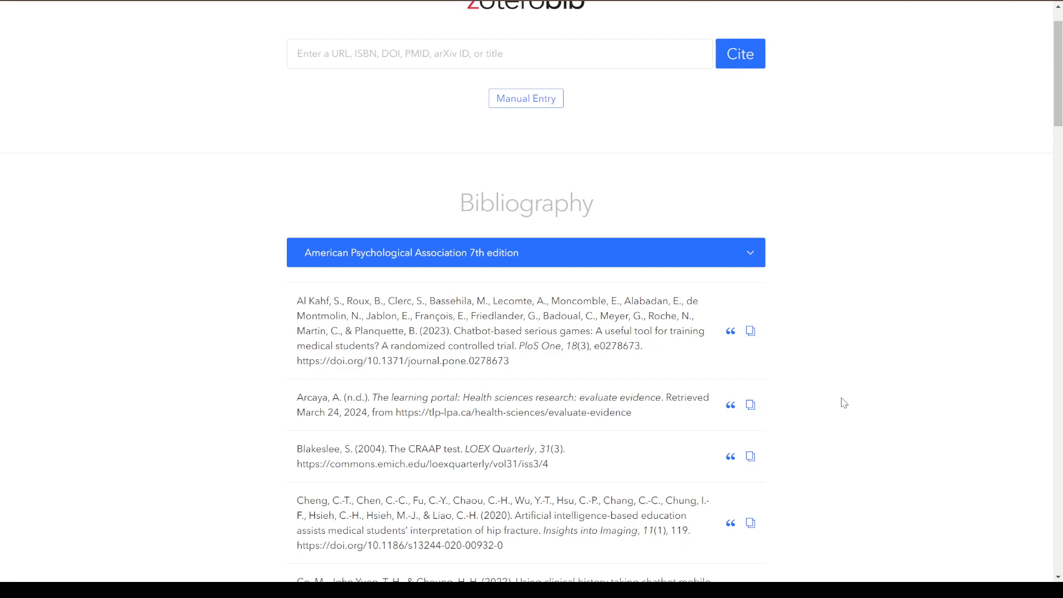
Copy the in-text citation of the first bibliography entry, the "Chatbot-based serious games" article.
click(731, 331)
click(627, 388)
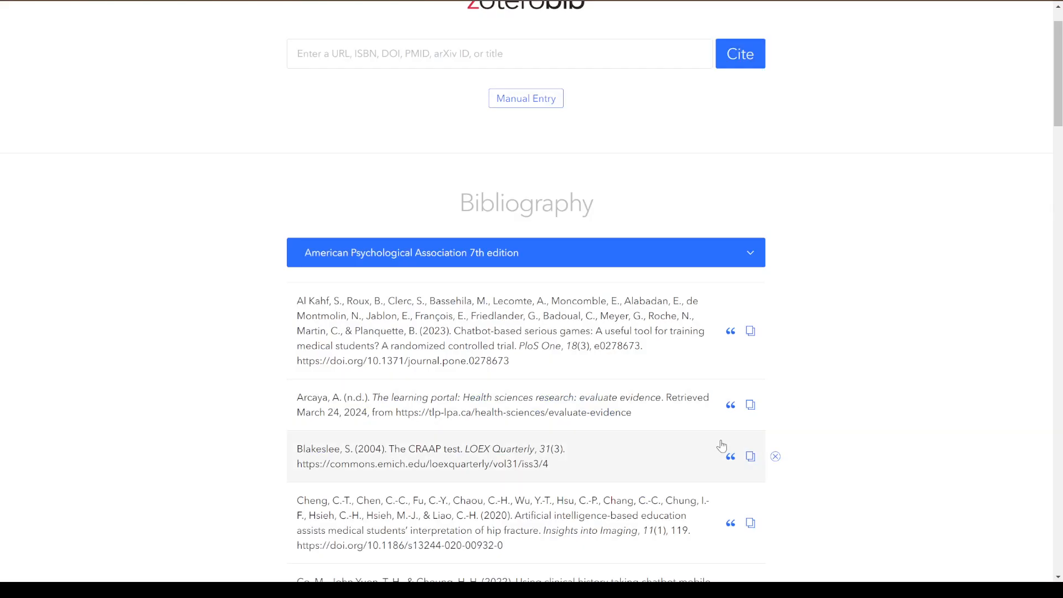
Copy the in-text citation of "The learning portal" entry and preview those of "The CRAAP test" and the hip fracture article.
click(731, 405)
click(608, 391)
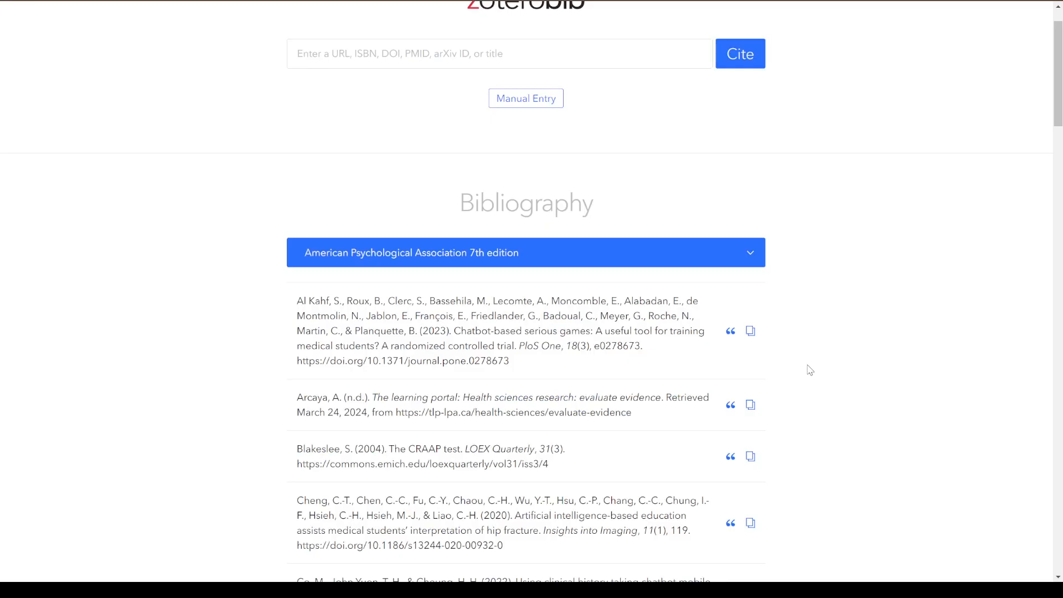
scroll(809, 365, down, 2)
click(731, 331)
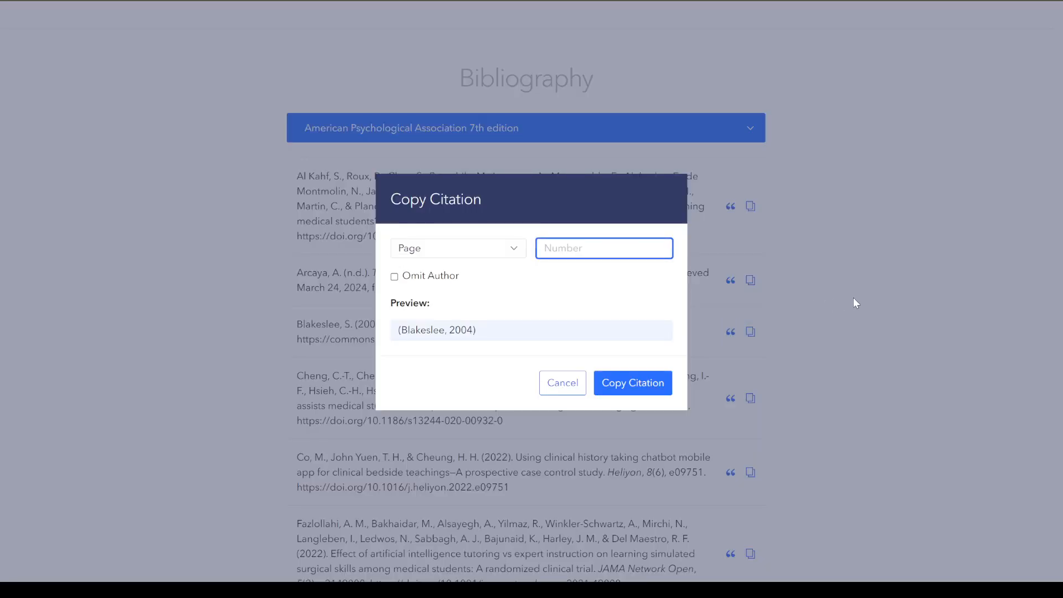
click(855, 298)
scroll(846, 369, down, 1)
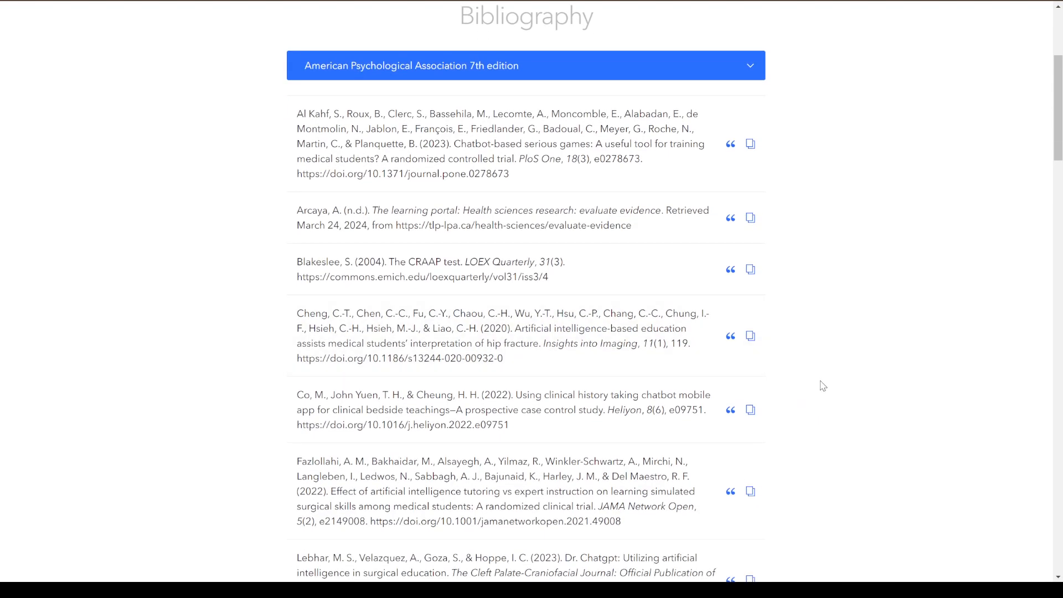
click(731, 336)
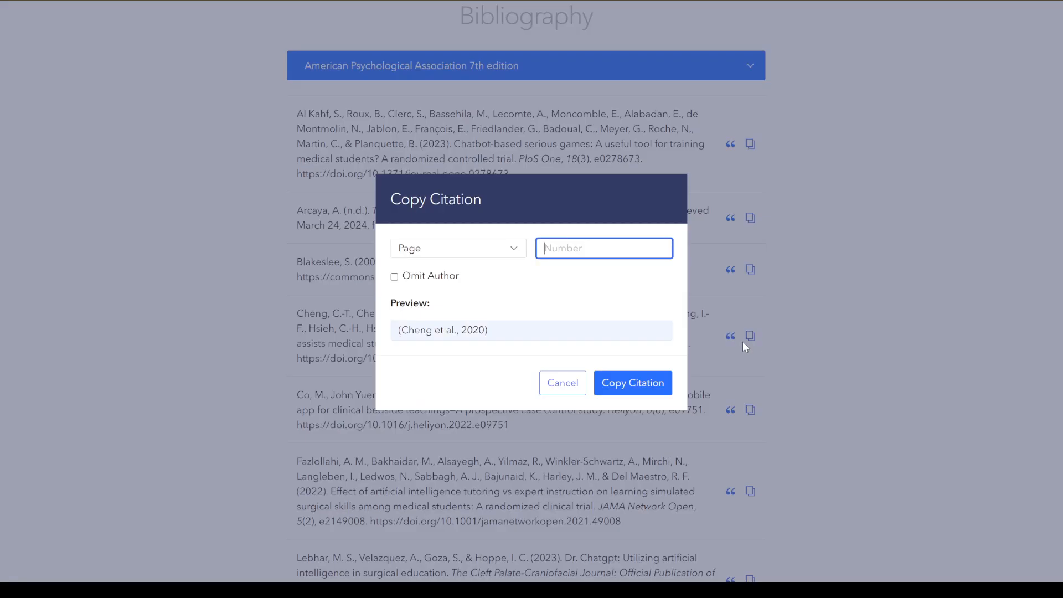
click(832, 372)
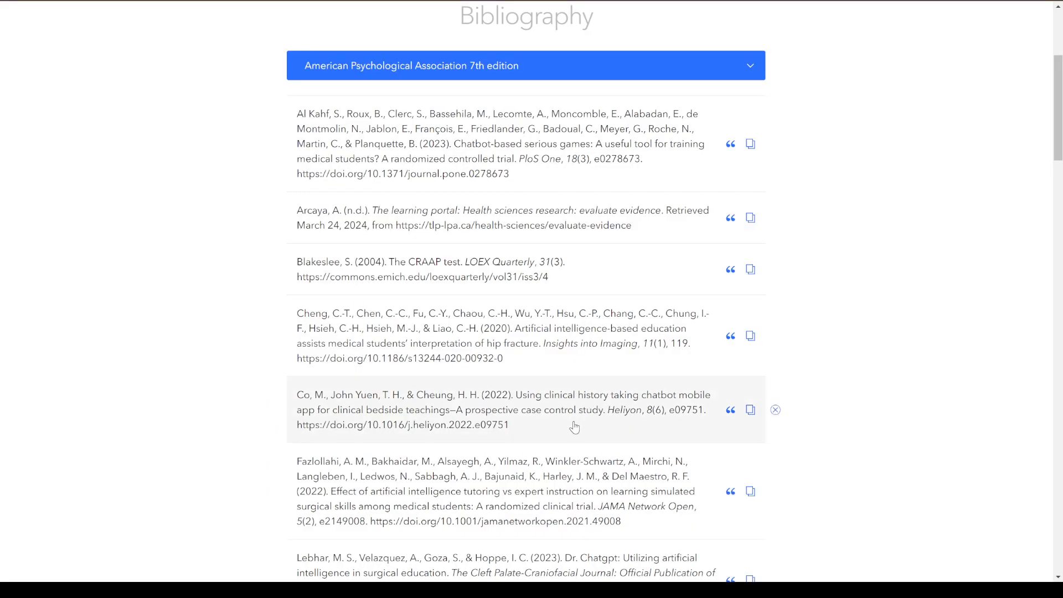
Examine the "n.d." date in the citation preview of "The learning portal" entry, leaving without copying.
scroll(607, 409, up, 1)
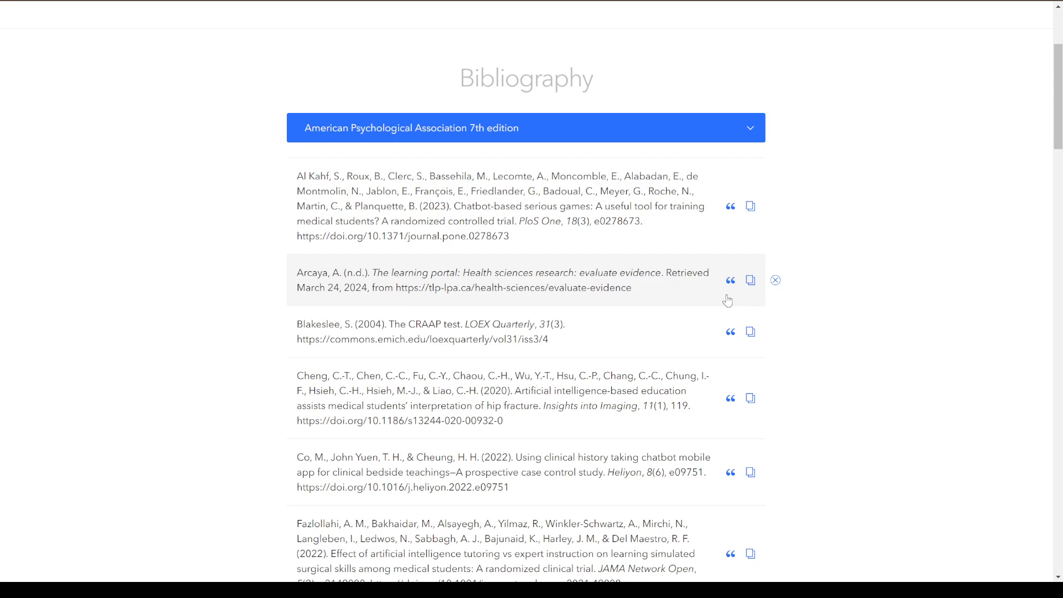
click(361, 283)
click(959, 317)
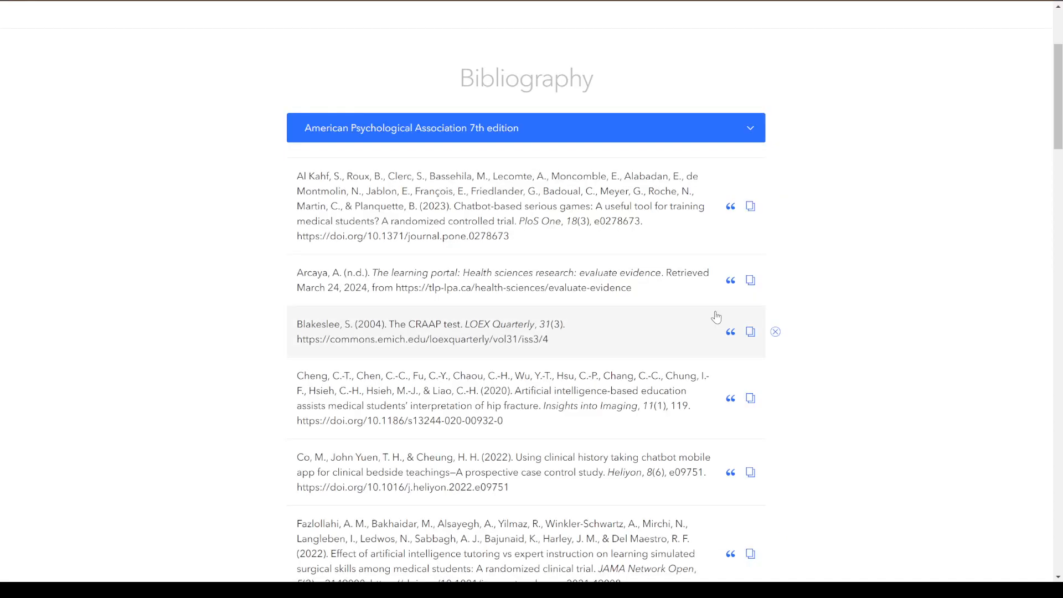
click(731, 280)
drag(490, 332, 443, 331)
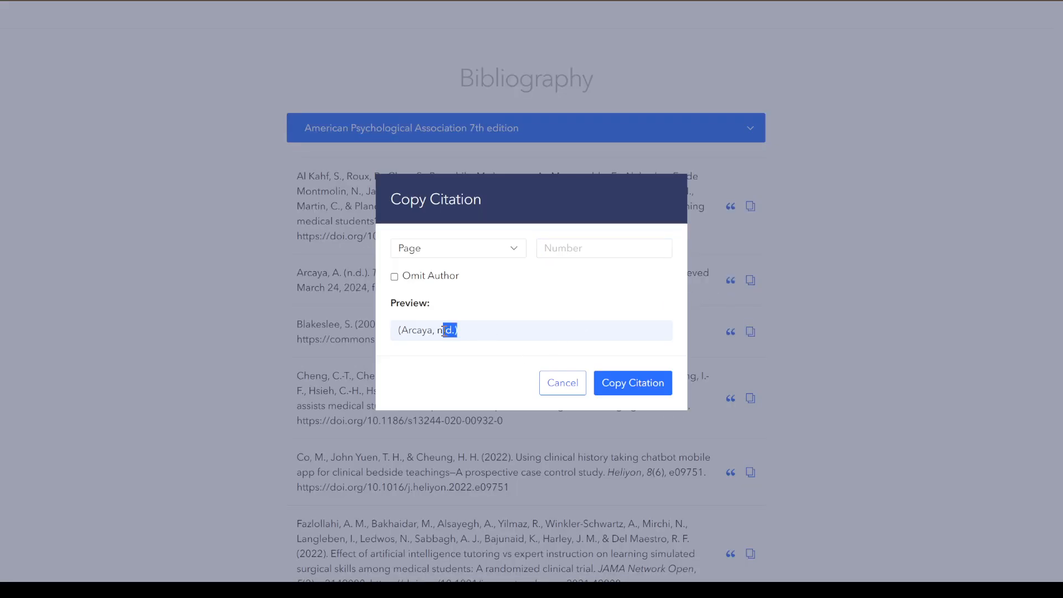
click(265, 383)
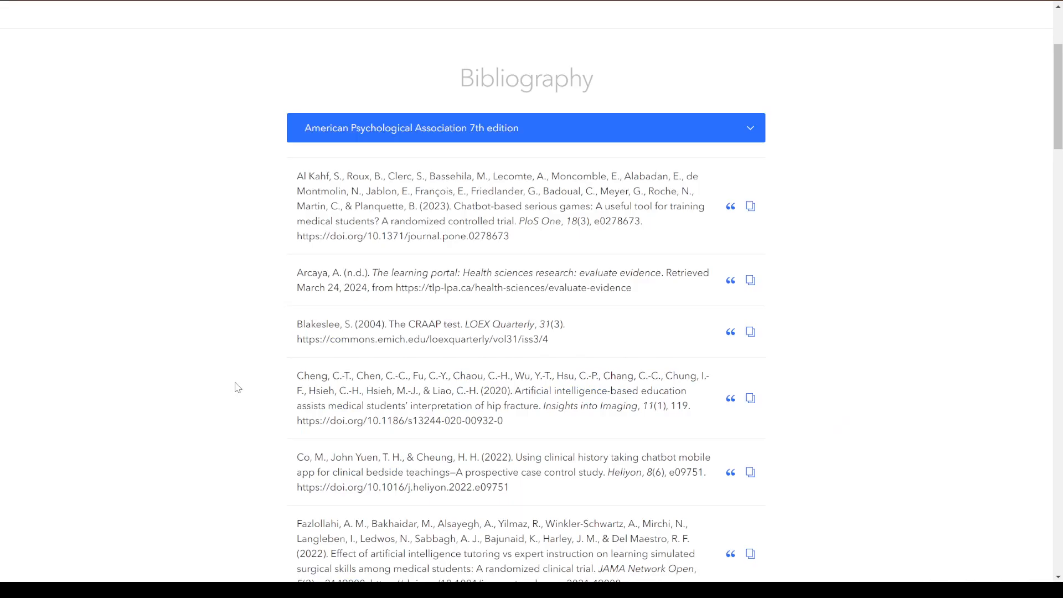
Copy the URL from the item details of "The learning portal" entry and open that web page in a new browser tab.
click(624, 298)
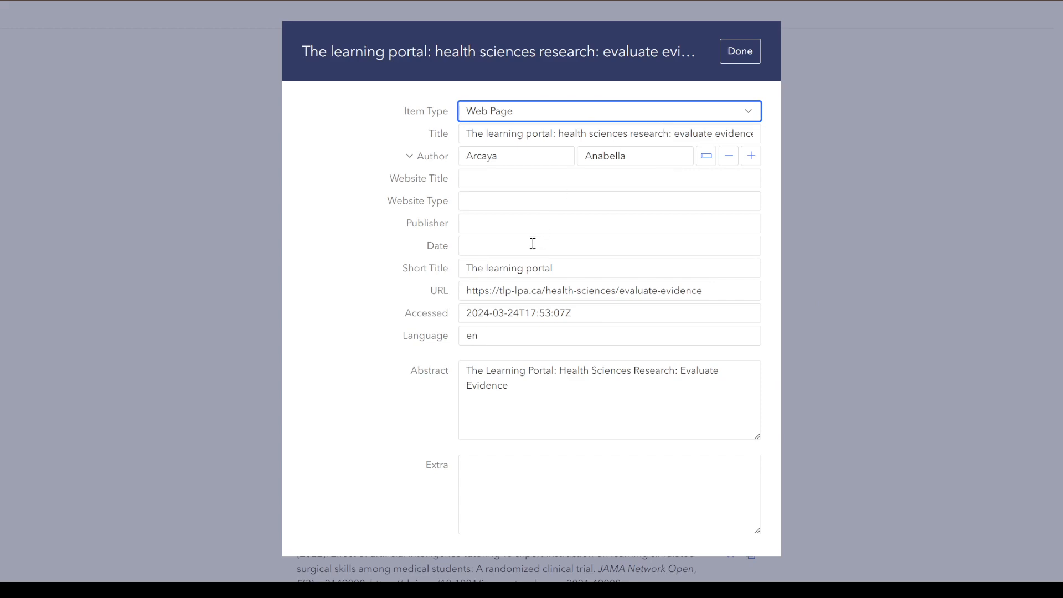
drag(709, 288, 331, 298)
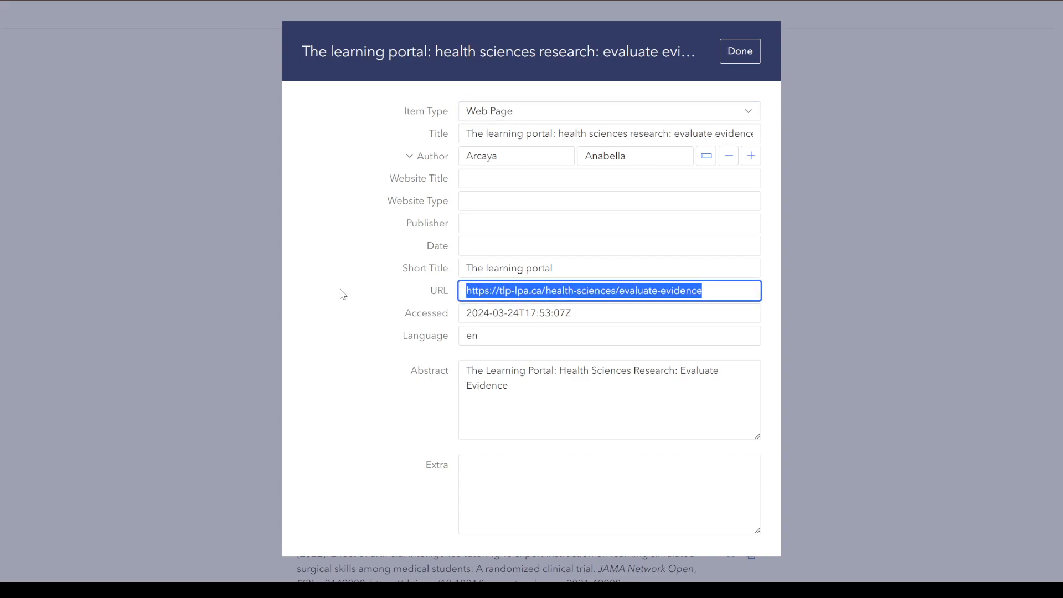
key(ctrl+c)
key(ctrl+t)
key(ctrl+v)
key(Return)
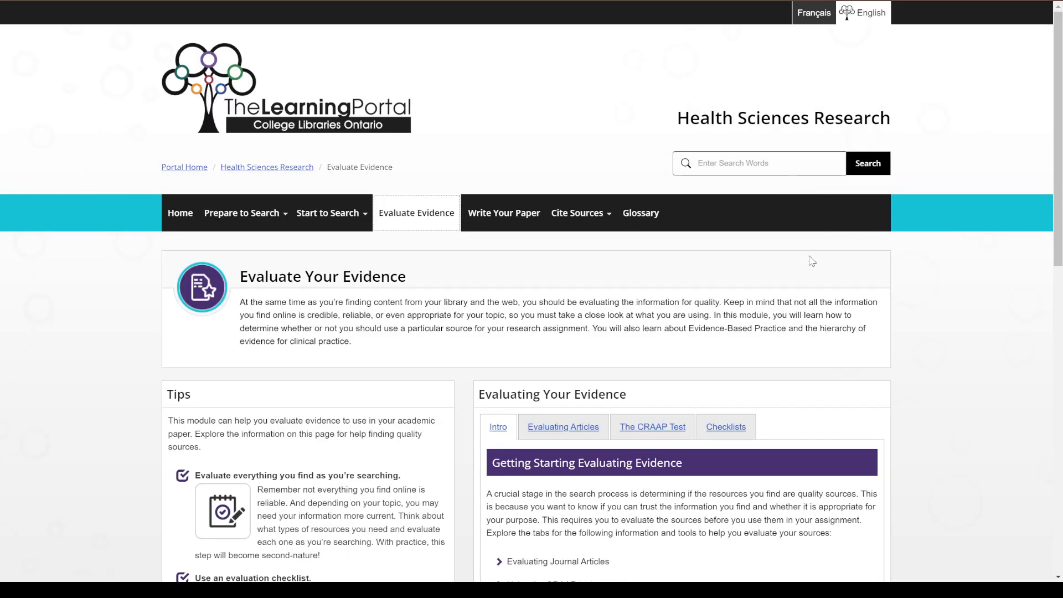
Look through the Evaluate Your Evidence page for a publication date and return to the bibliography entry's details.
scroll(459, 320, down, 1)
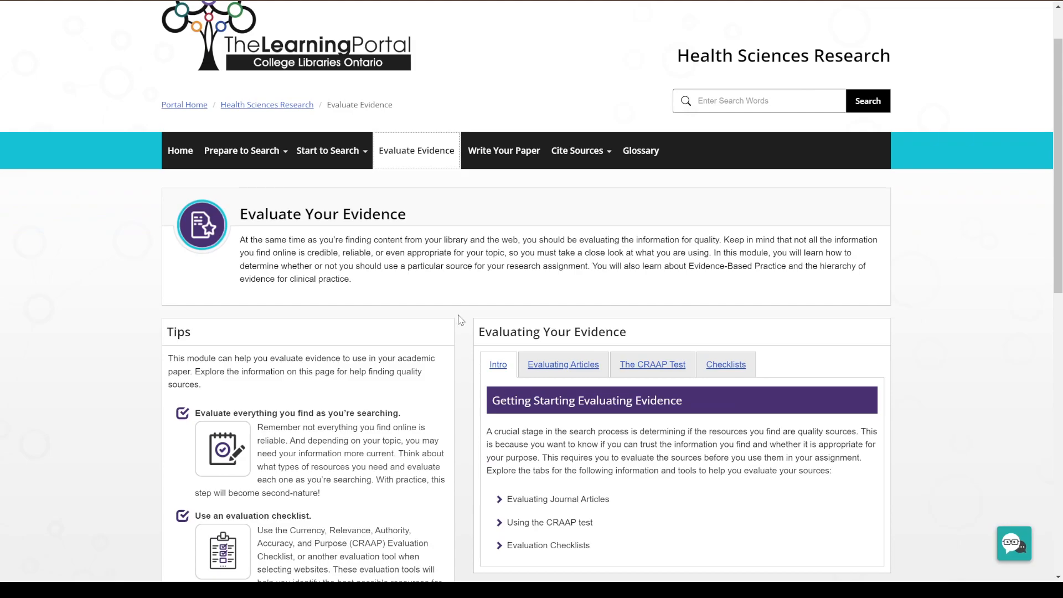
scroll(453, 277, up, 1)
scroll(499, 260, down, 11)
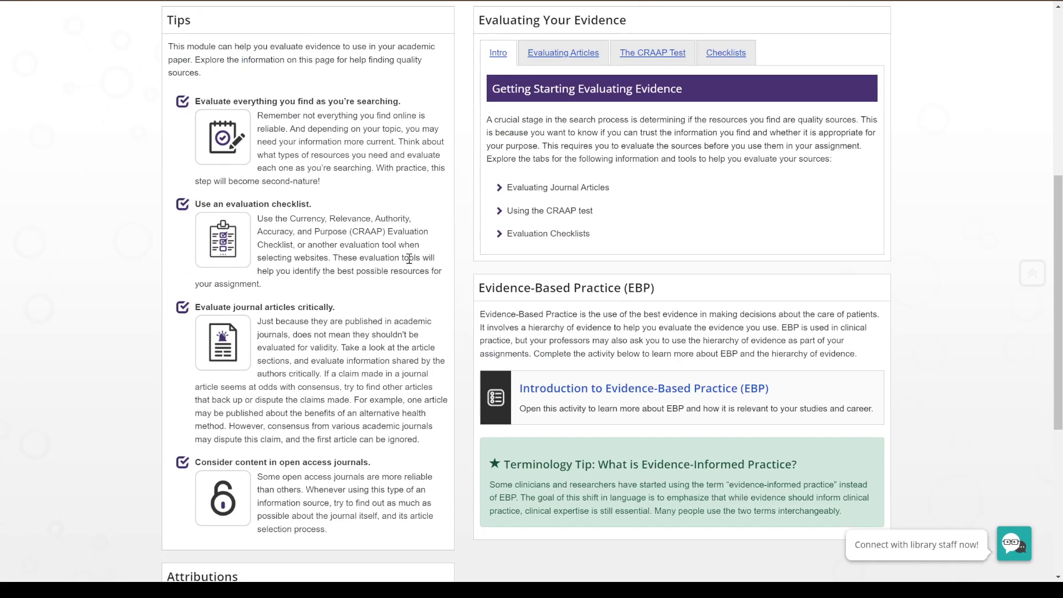
middle_click(618, 403)
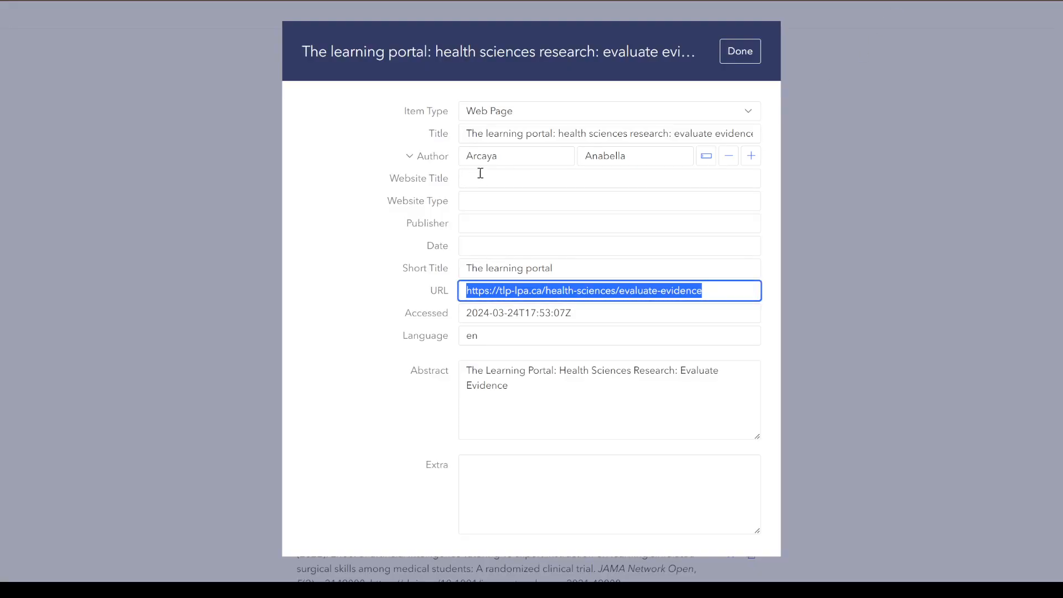
Try 2023 as the date of "The learning portal" entry, clear the date again and close the item details.
click(491, 246)
text(2023)
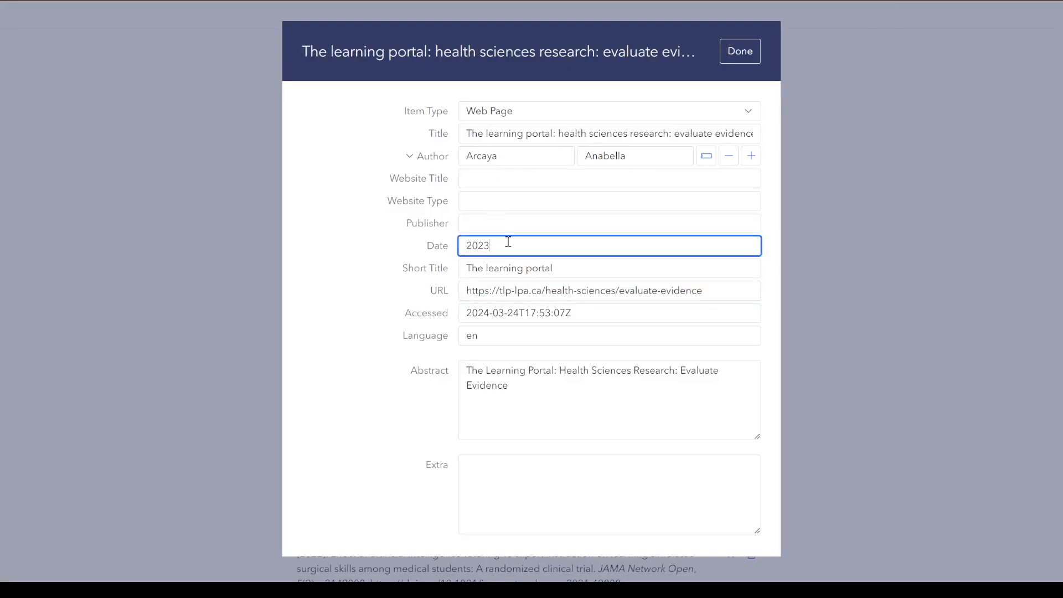
drag(515, 240, 447, 258)
key(BackSpace)
click(741, 51)
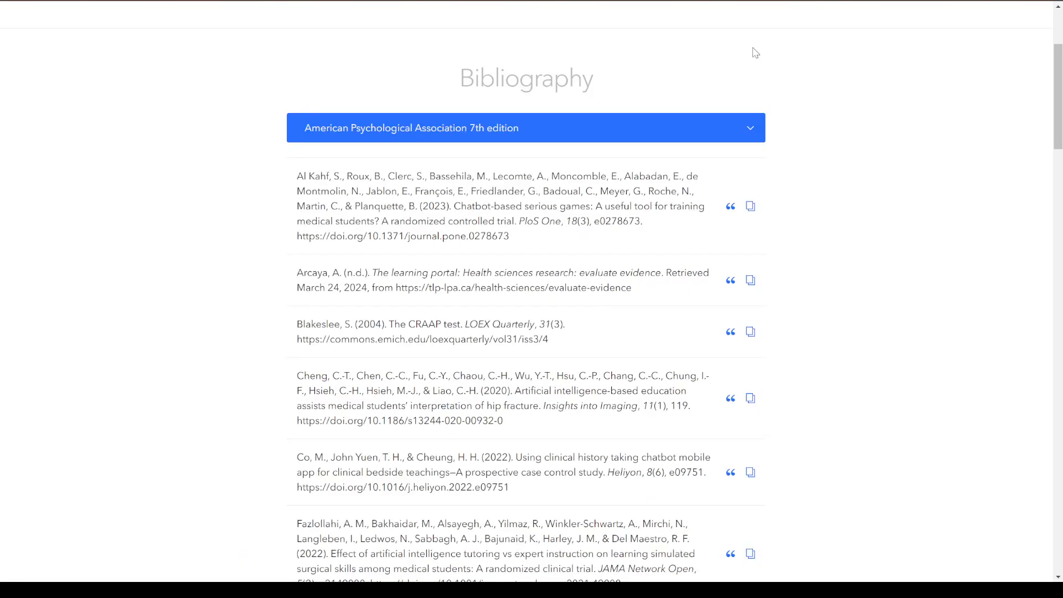
Check the citation preview of "The learning portal" entry and review its item details, leaving both without changes.
click(730, 281)
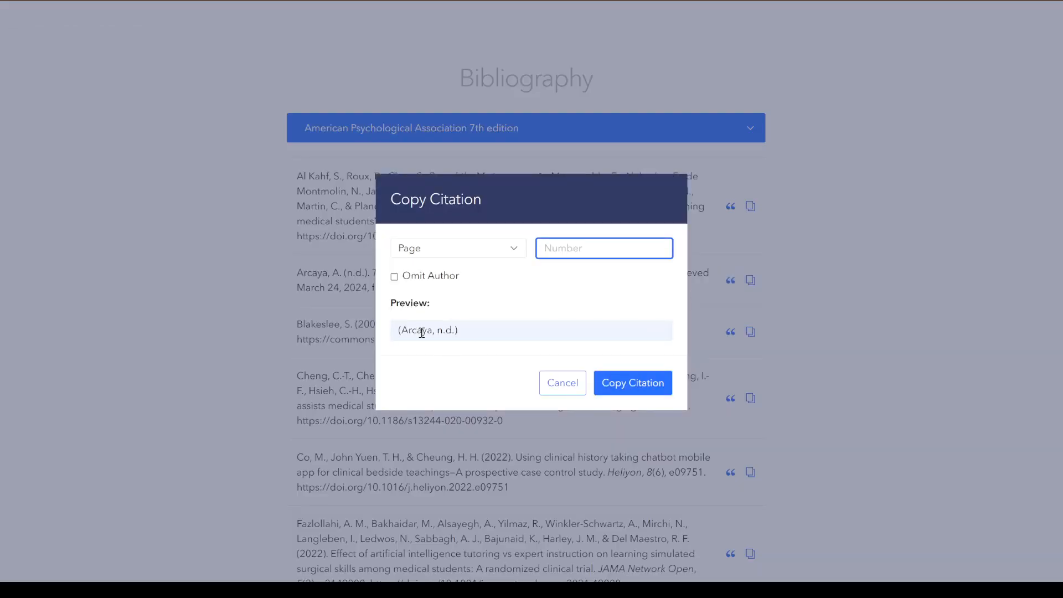
click(563, 383)
click(425, 299)
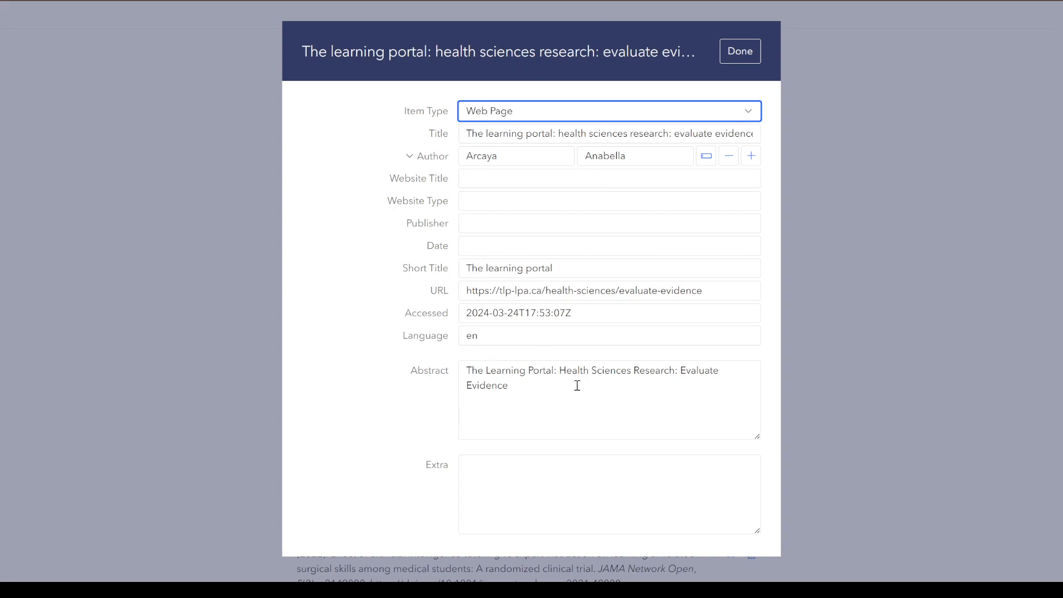
click(793, 168)
Open and close the details of the "Using clinical history taking chatbot" article and look over the bibliography entries.
scroll(612, 294, down, 3)
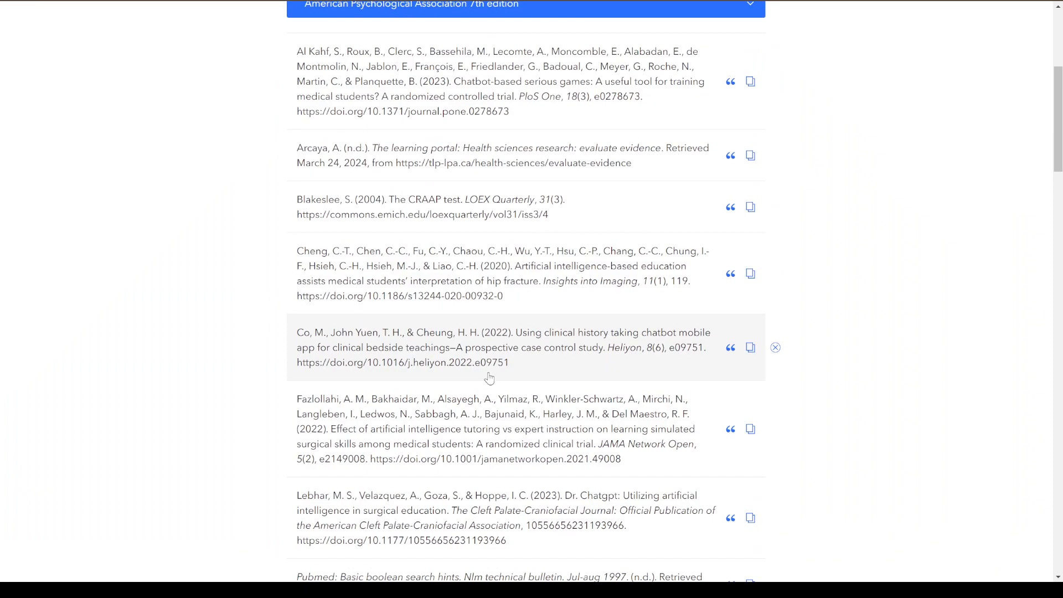
click(489, 378)
click(935, 308)
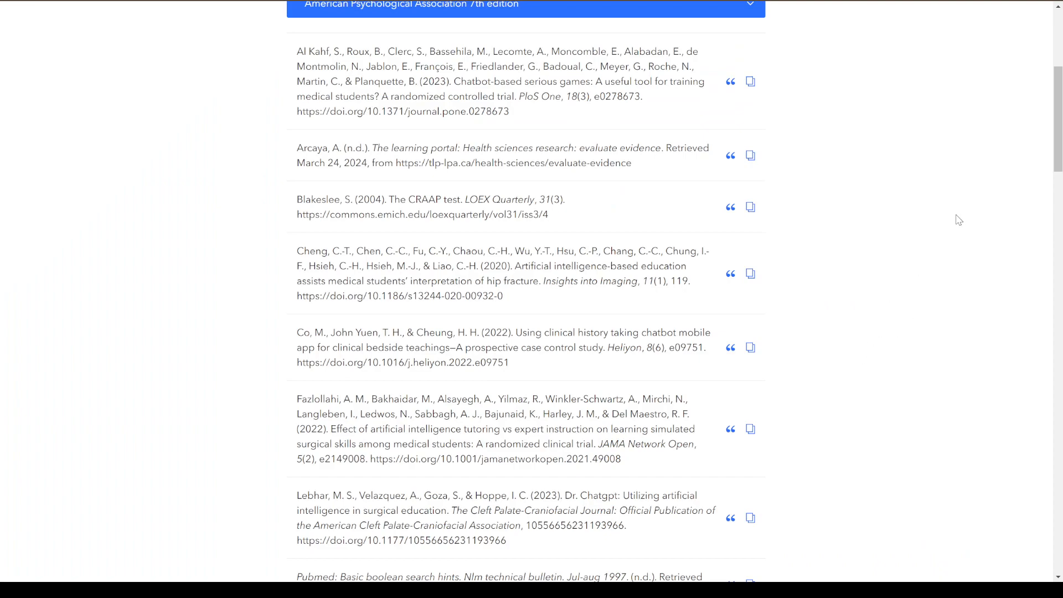
scroll(840, 465, up, 2)
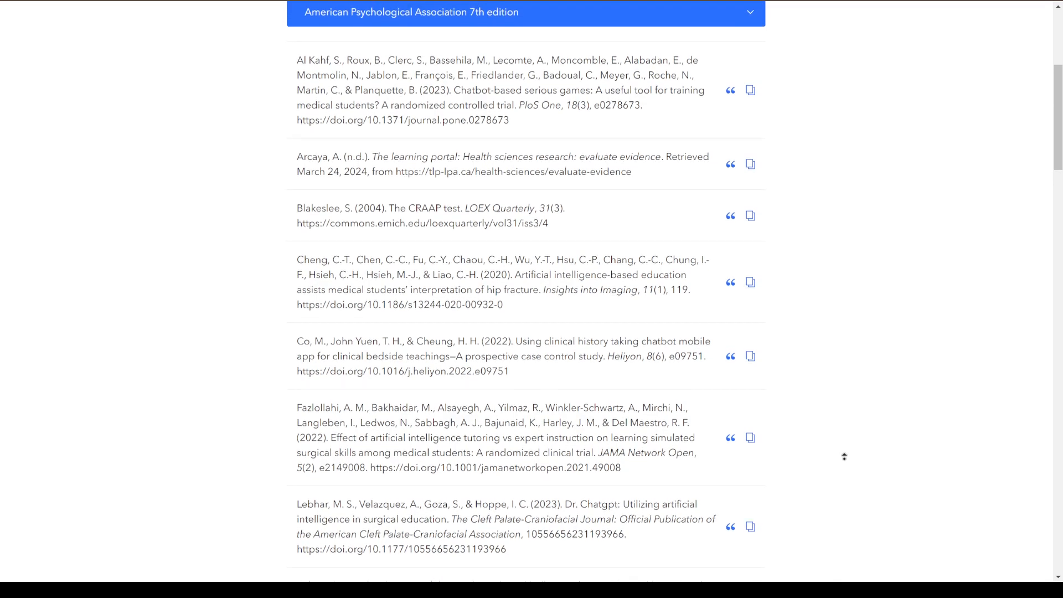
scroll(856, 414, up, 5)
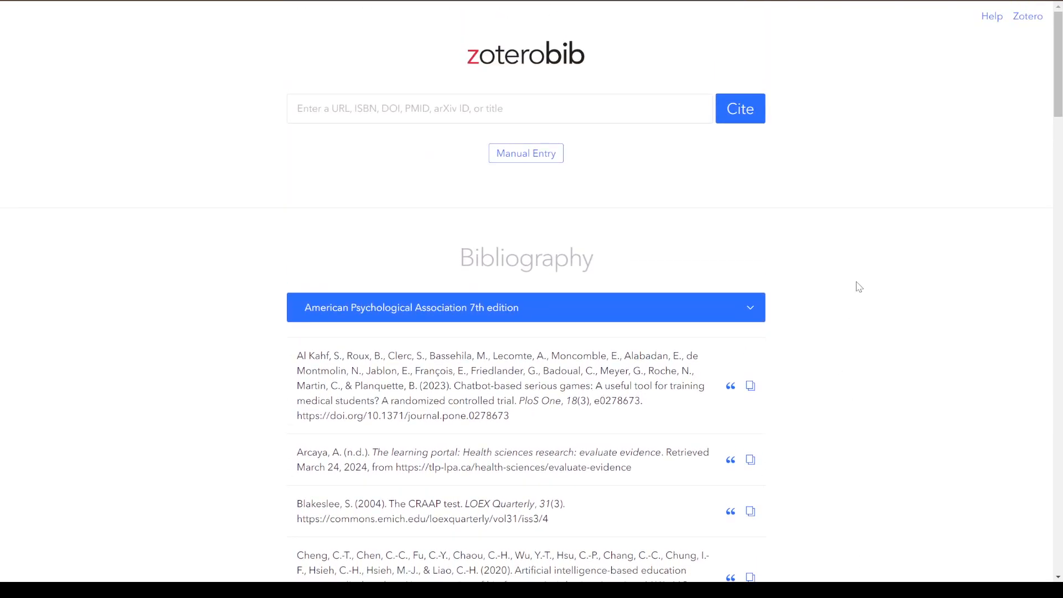
scroll(855, 288, down, 5)
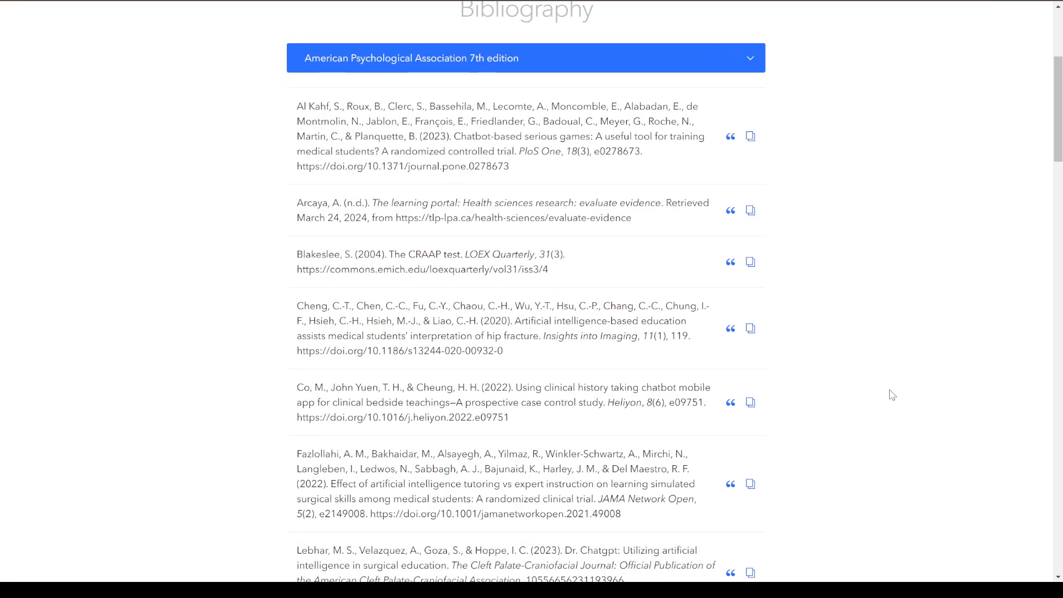
scroll(623, 426, up, 1)
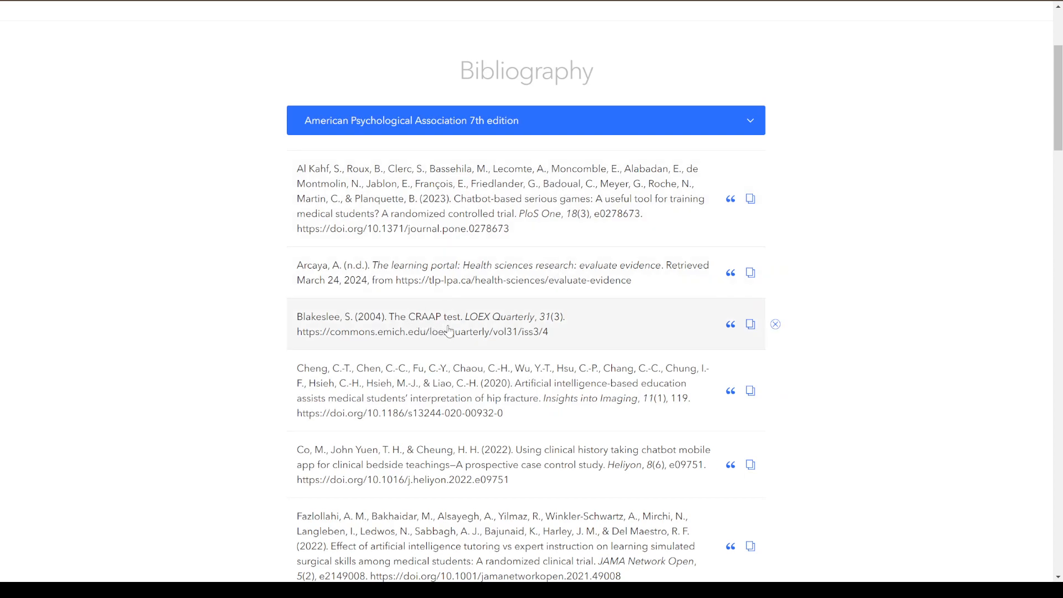
Examine the capitalization in the titles of "The learning portal" and "The CRAAP test" references by highlighting their words.
drag(375, 271, 701, 270)
click(891, 287)
drag(391, 321, 441, 322)
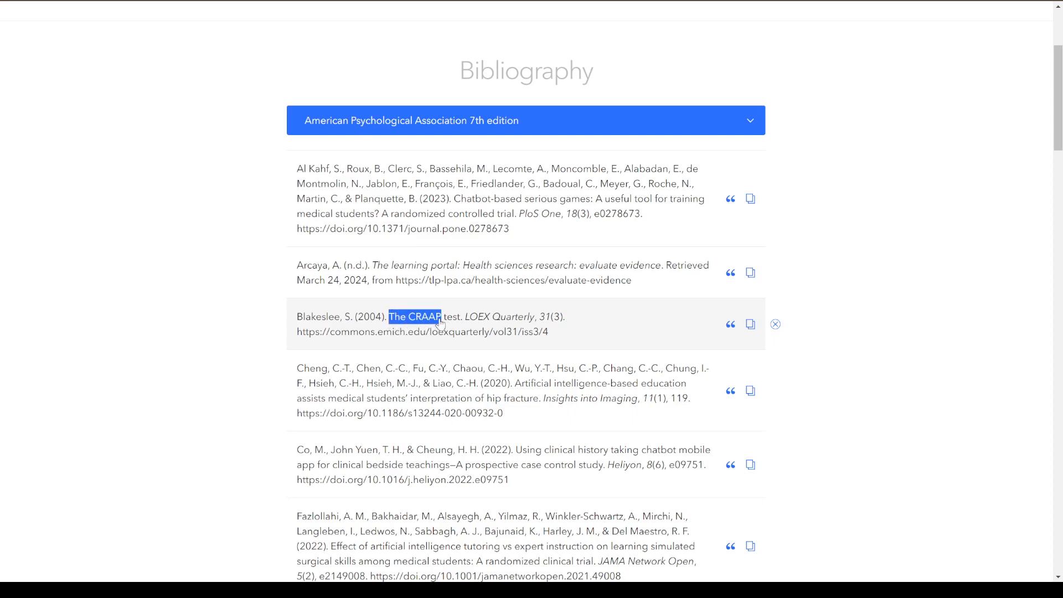
mouse_move(441, 322)
mouse_down()
mouse_move(463, 322)
mouse_move(431, 321)
mouse_up()
click(815, 346)
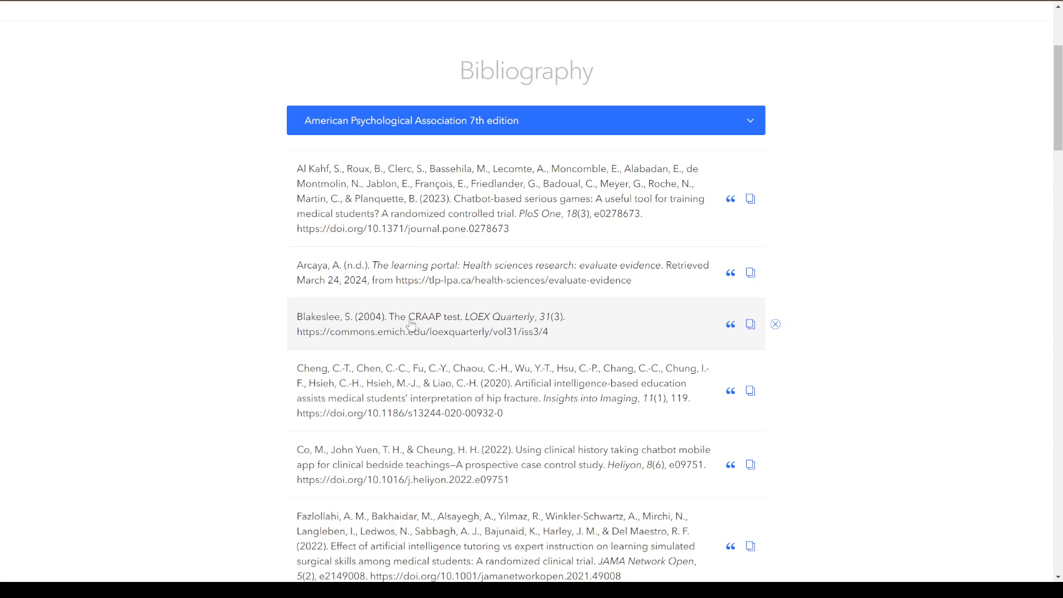
drag(410, 324, 443, 321)
click(837, 347)
Examine the title and journal name in the "Artificial intelligence-based education" reference, highlighting "Artificial intelligence-based" and "medical students'" in its title.
scroll(862, 268, down, 2)
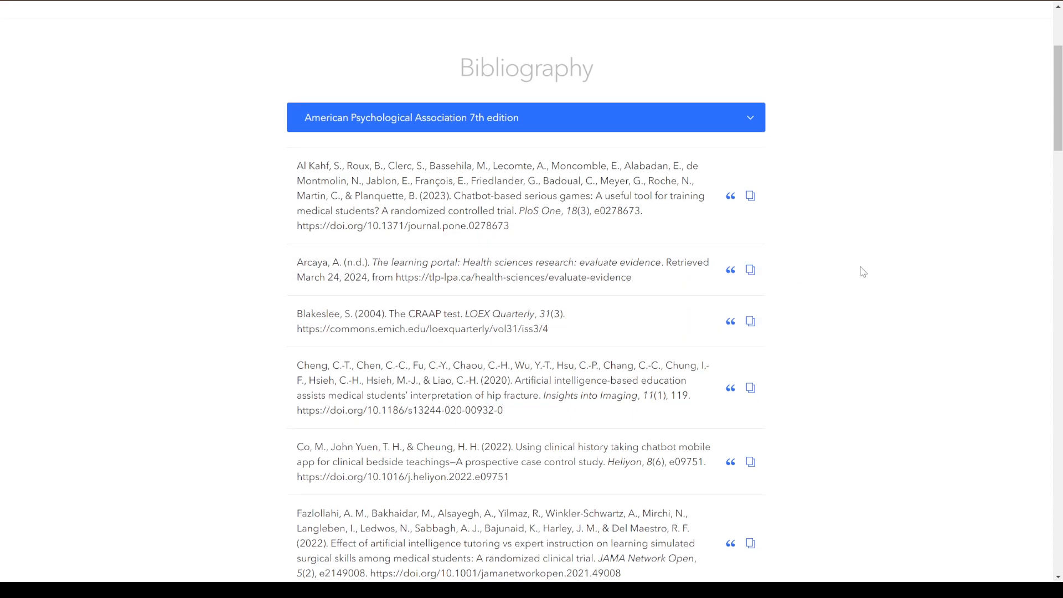
drag(515, 260, 638, 264)
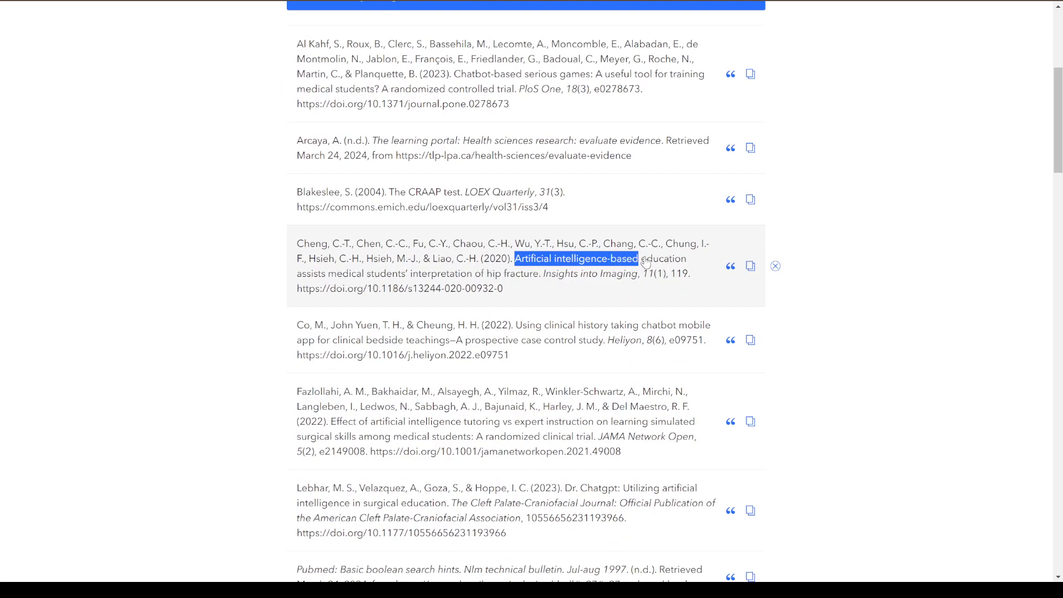
drag(641, 260, 510, 282)
double_click(559, 275)
mouse_move(589, 289)
mouse_down()
mouse_move(636, 280)
mouse_move(551, 280)
mouse_move(604, 281)
mouse_up()
click(842, 297)
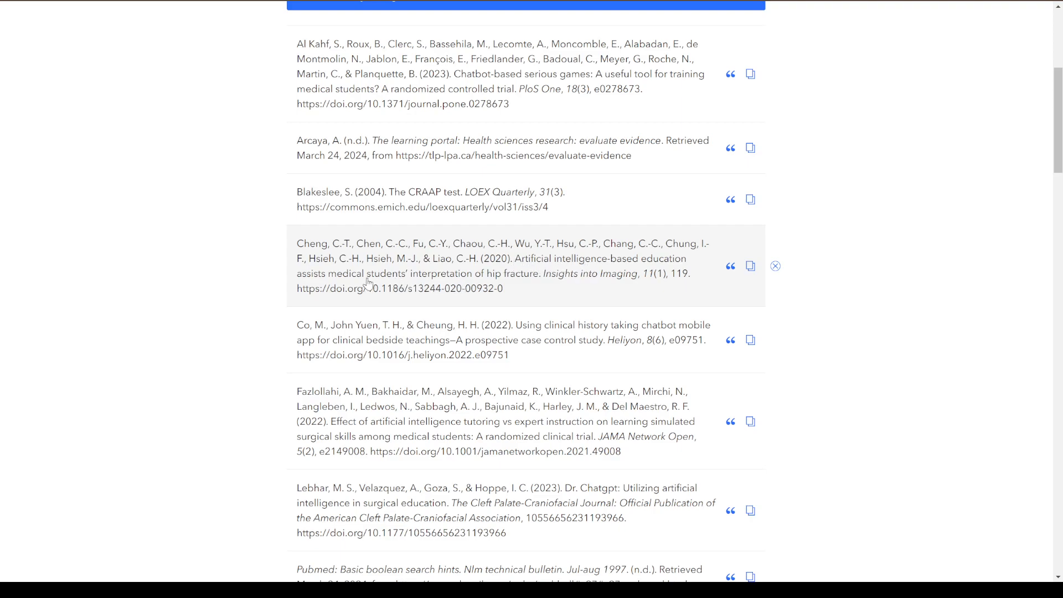
drag(329, 278, 405, 280)
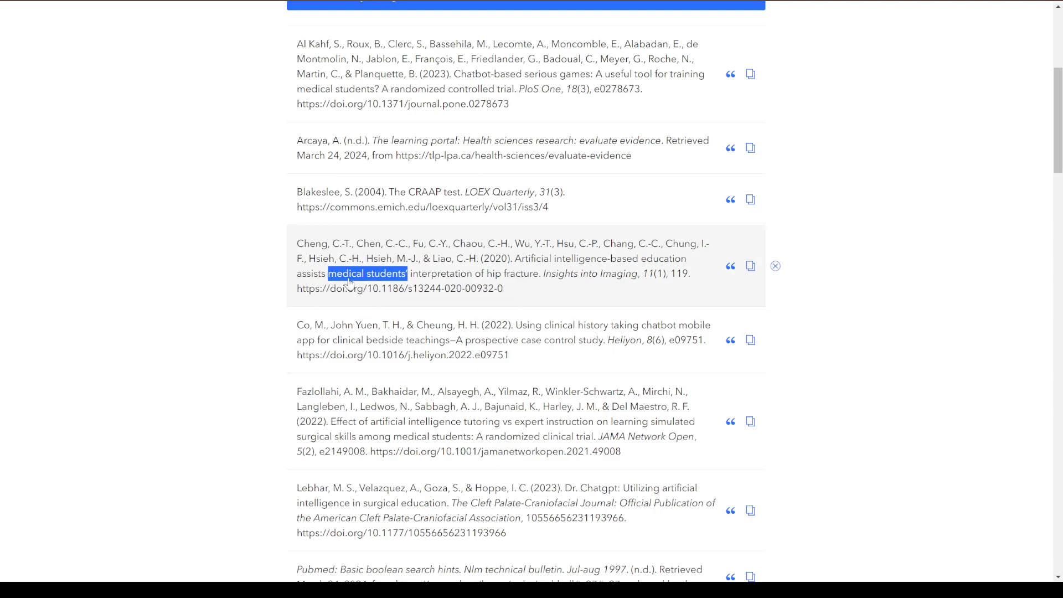
click(804, 313)
Capitalize the first letter of "Pubmed" in the title of the last bibliography entry, "Welch medical library guides", and save the entry.
scroll(804, 311, up, 1)
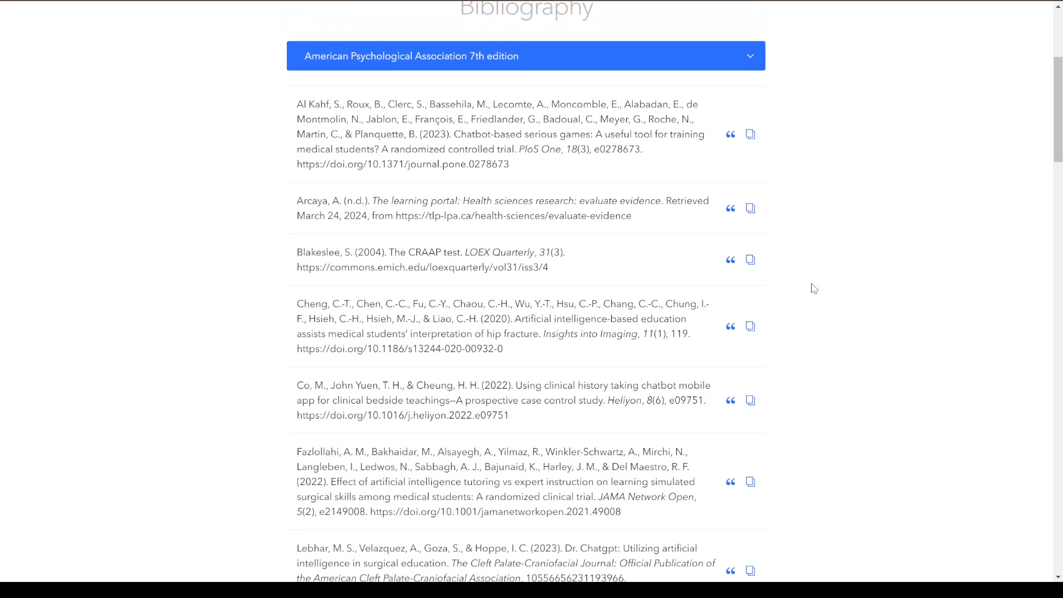
scroll(813, 288, down, 2)
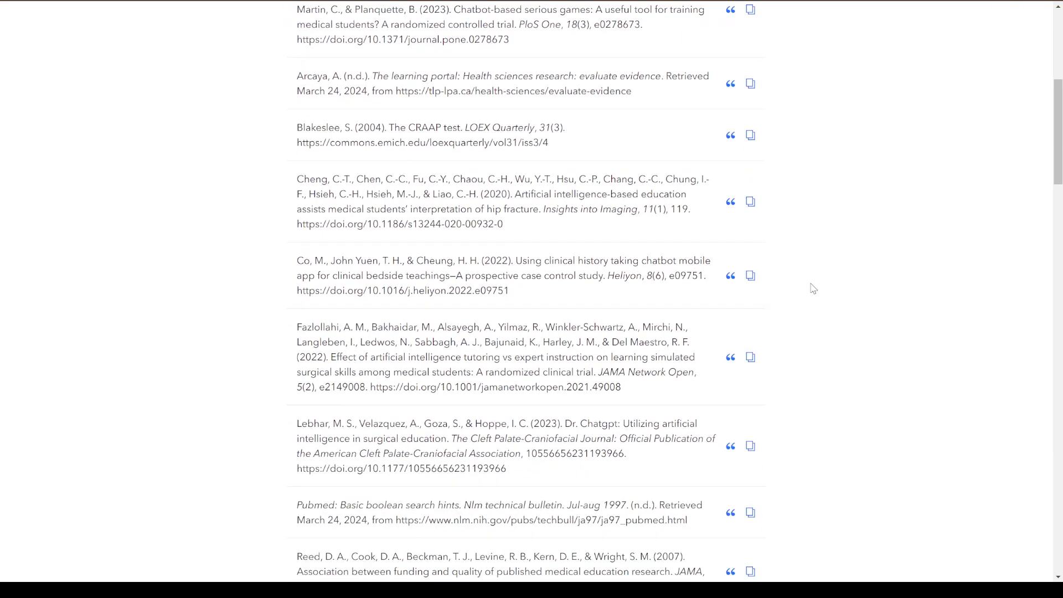
scroll(813, 288, down, 5)
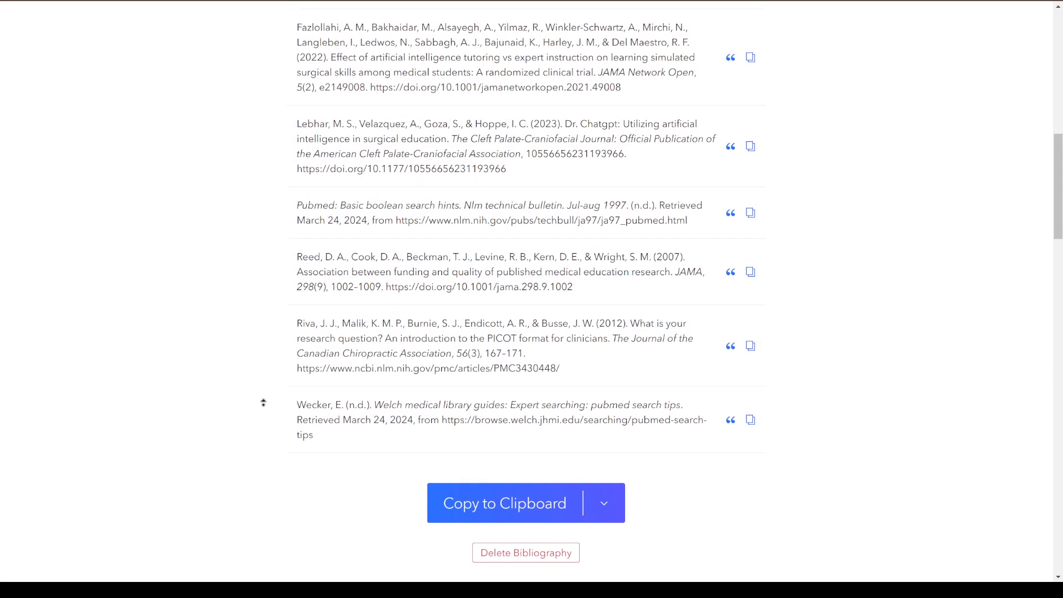
scroll(257, 418, up, 1)
click(602, 469)
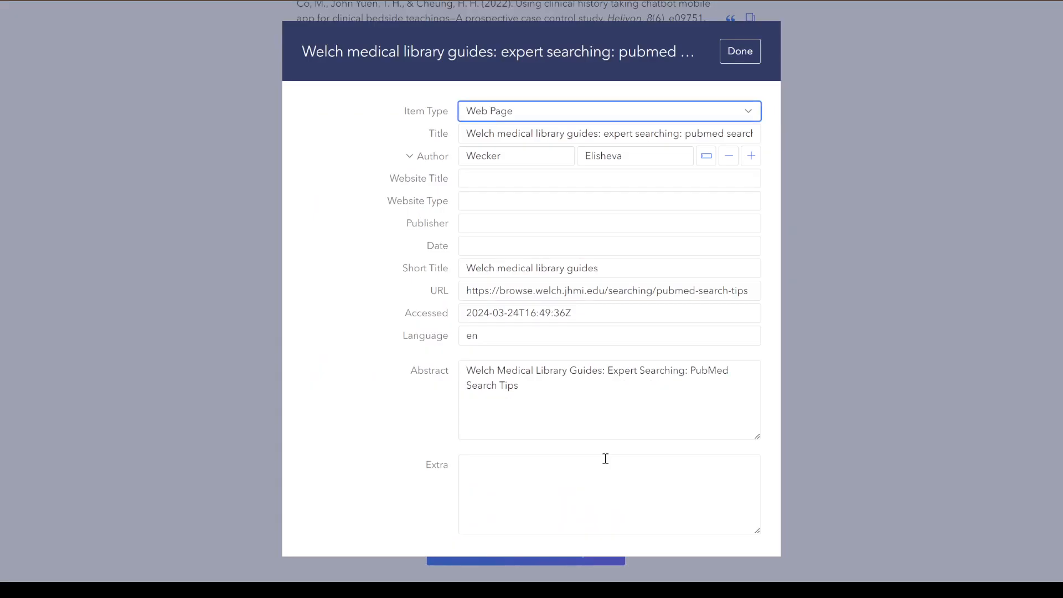
click(835, 299)
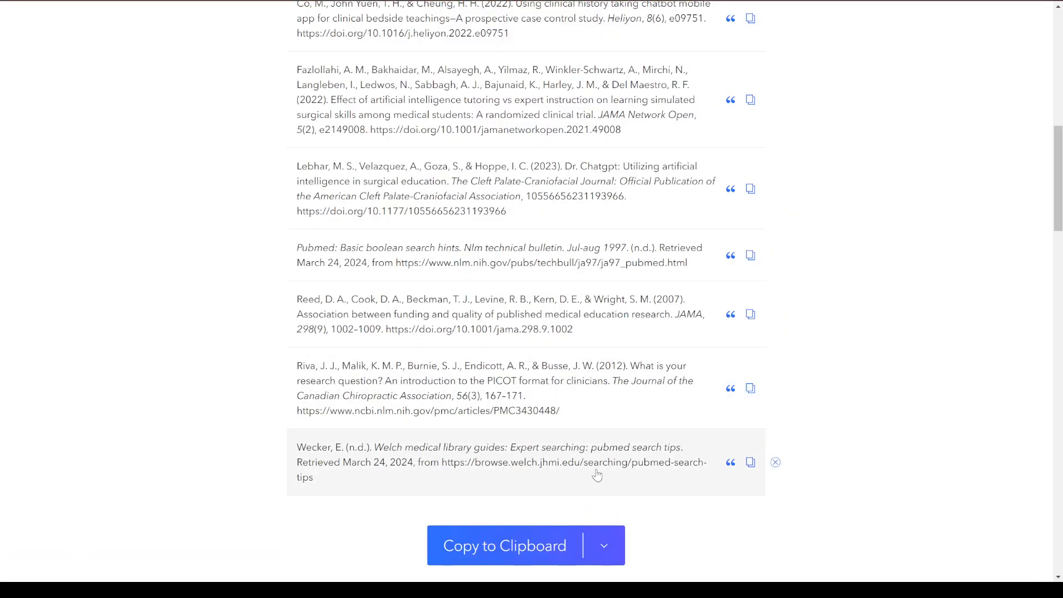
click(671, 462)
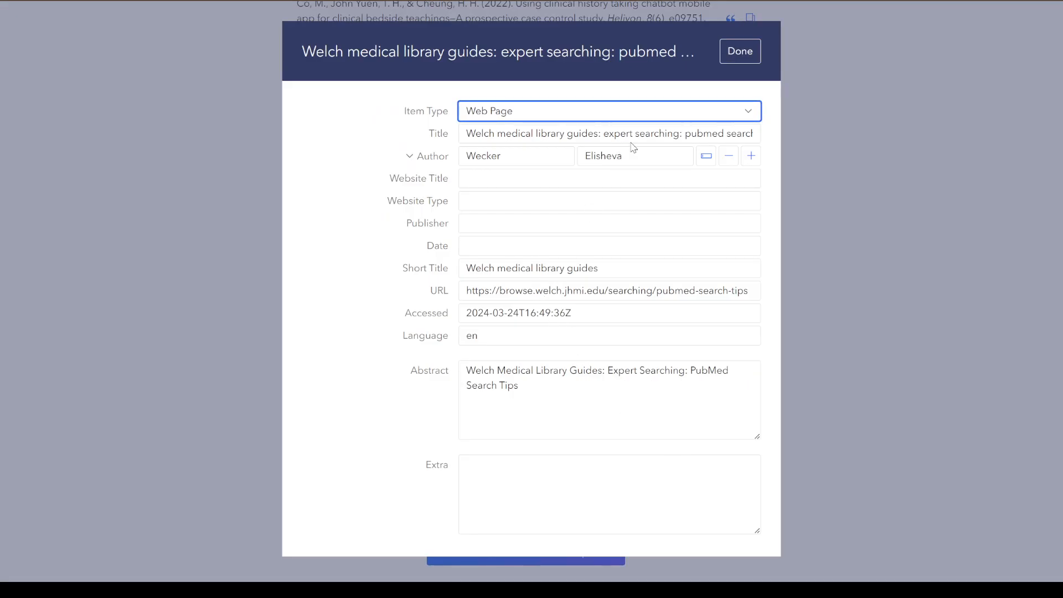
drag(691, 138, 686, 138)
text(P)
click(741, 51)
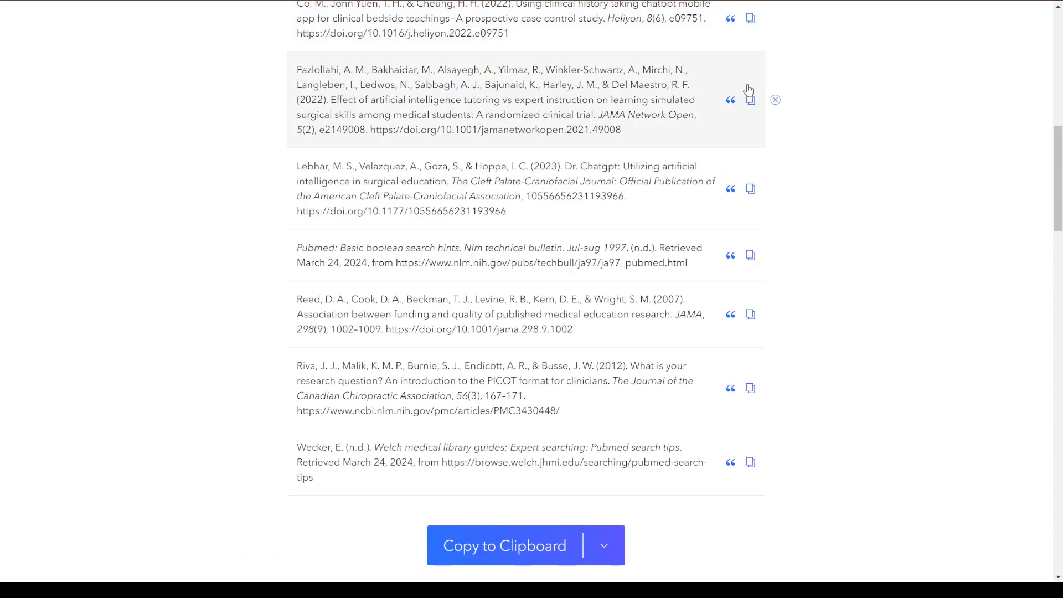